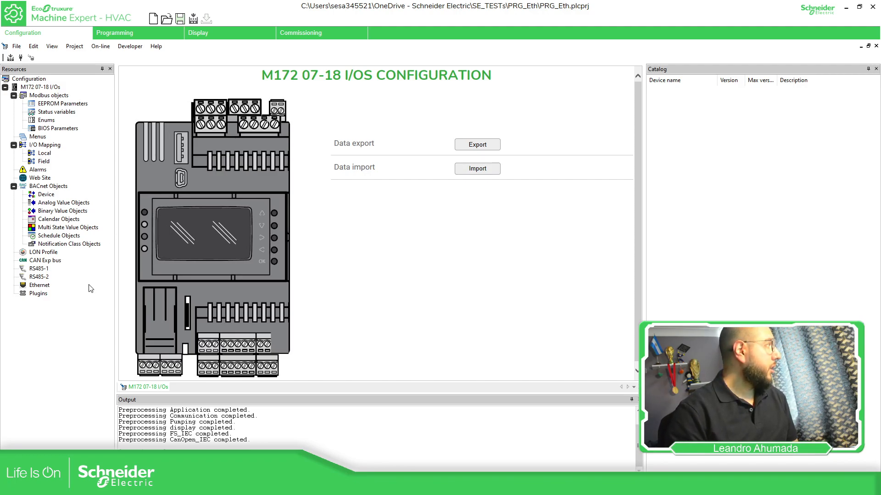
Set the controller's Ethernet Modbus/TCP mode to Client (for field)/Server.
left_click(43, 286)
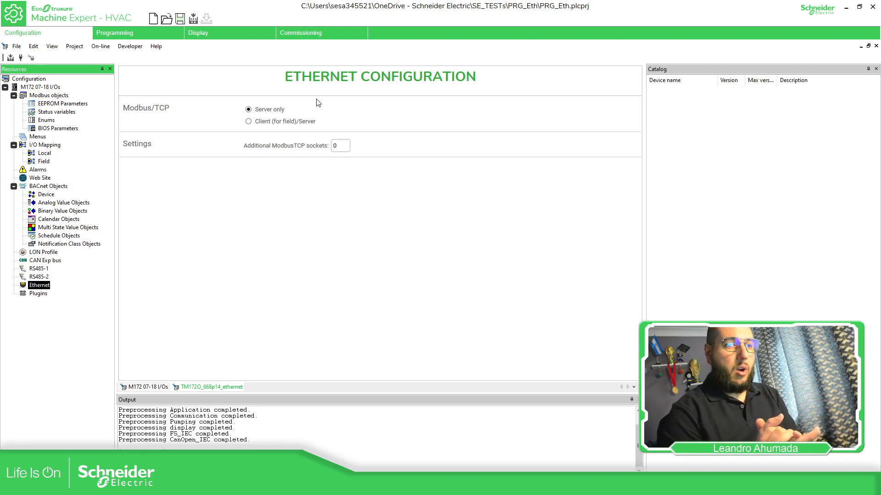
left_click(249, 122)
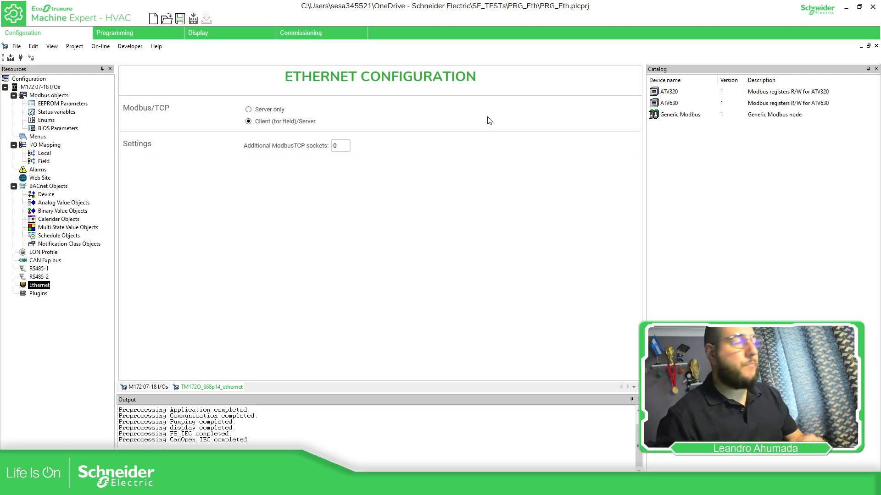
Examine the catalog of devices that can be added under Ethernet, then dismiss it without adding one.
right_click(40, 286)
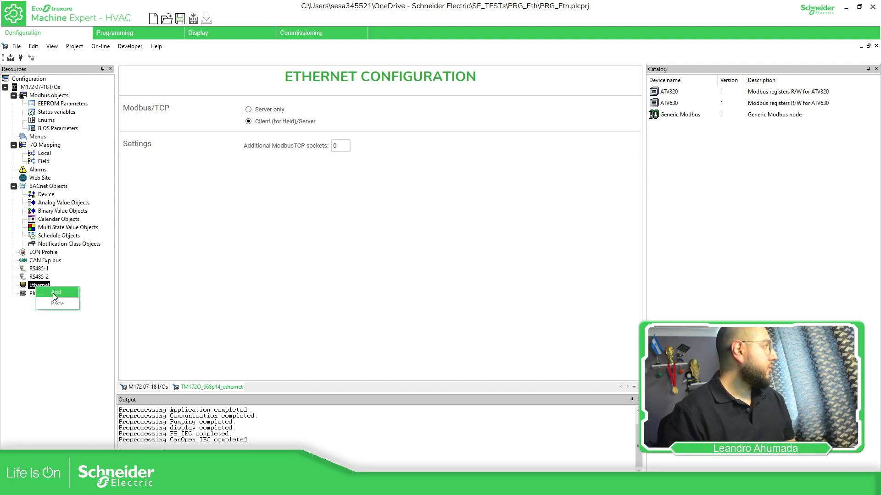
left_click(54, 294)
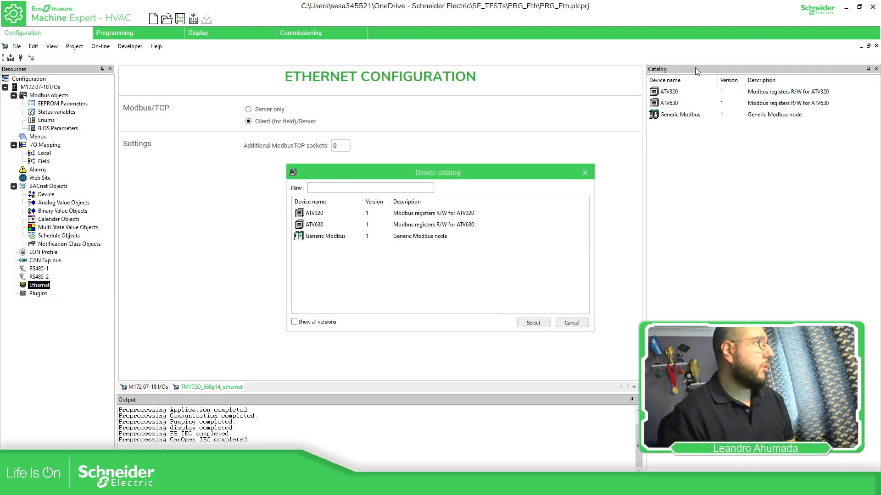
left_click(571, 324)
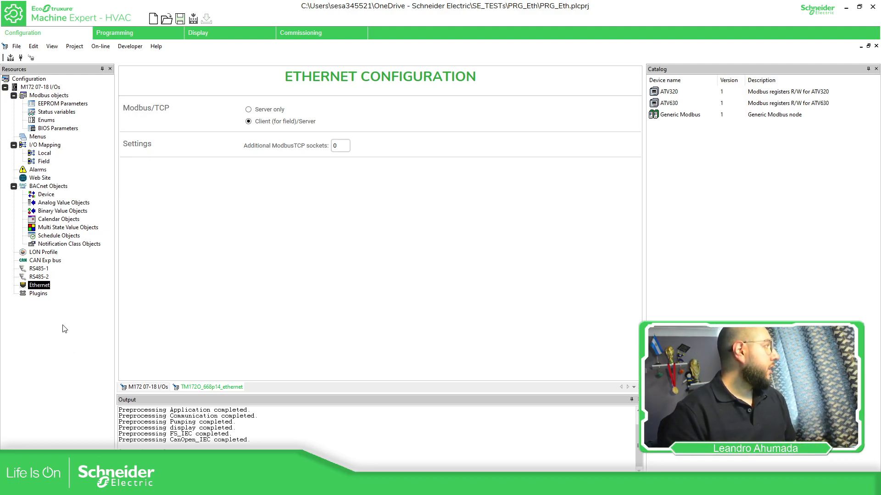
Look through the CAN Exp bus, RS232 and RS485 modules offered in the catalog for Plugins.
left_click(40, 294)
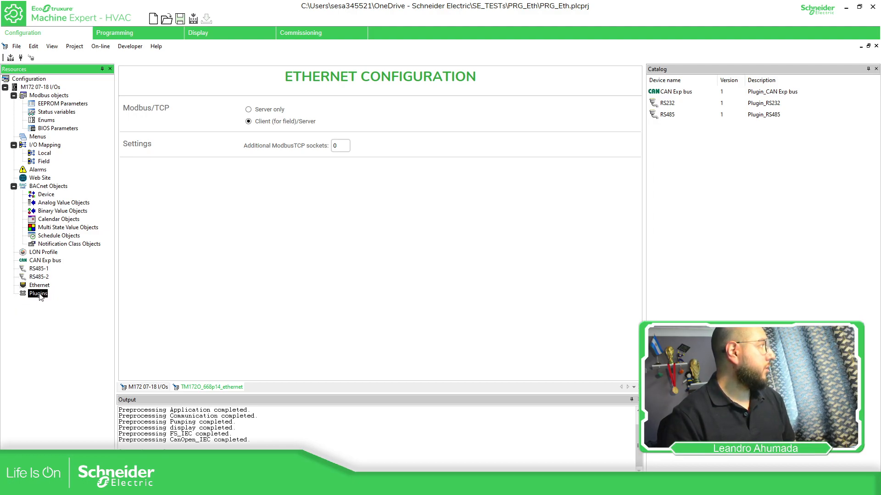
left_click(684, 93)
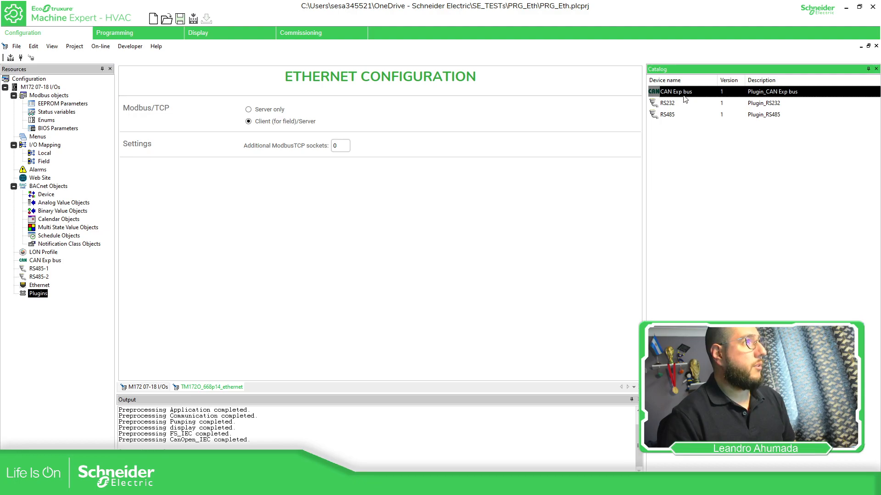
left_click(680, 104)
left_click(674, 118)
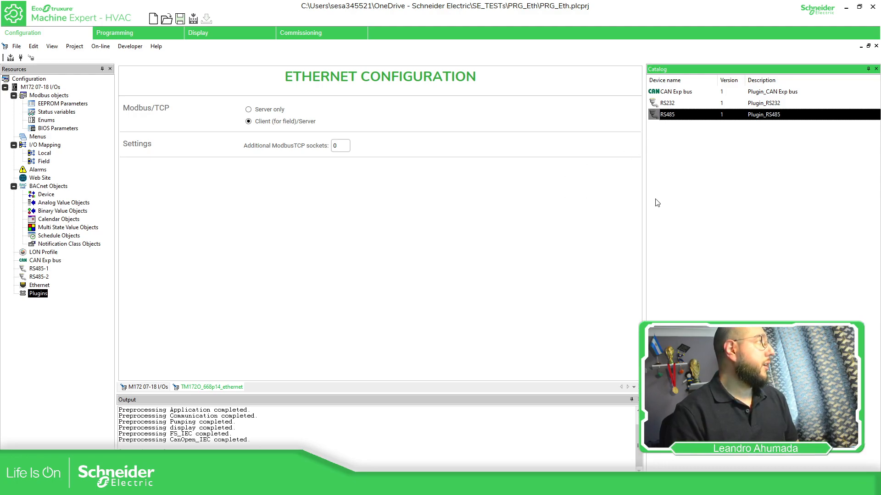
left_click(718, 187)
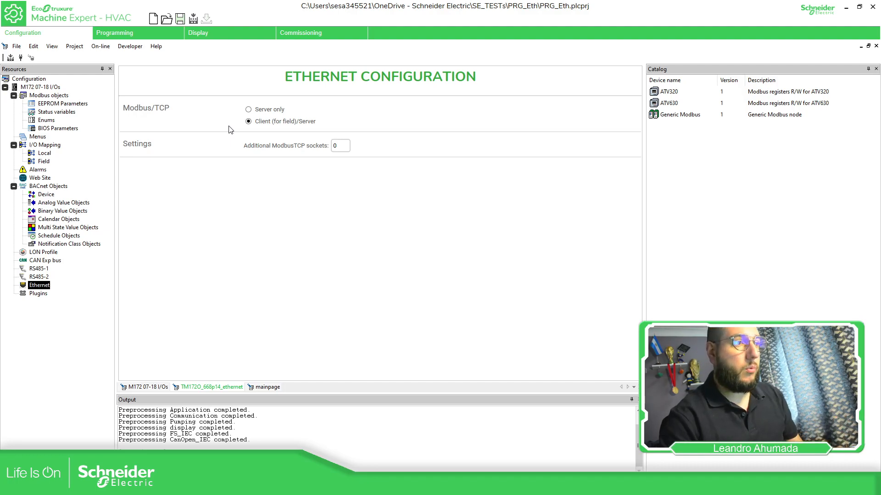
In the BIOS parameters, set the four Ethernet IP address parts to 192, 168, 1 and 172.
double_click(54, 130)
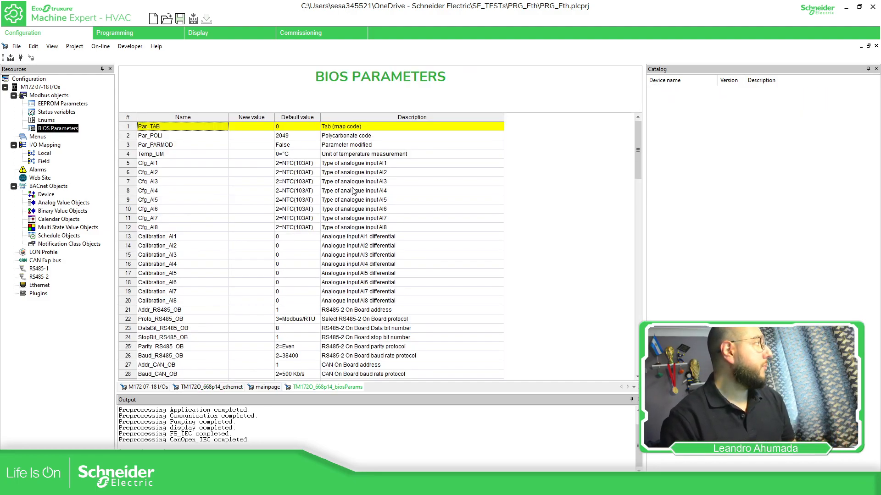
scroll(234, 267, "down", 7)
scroll(233, 267, "down", 5)
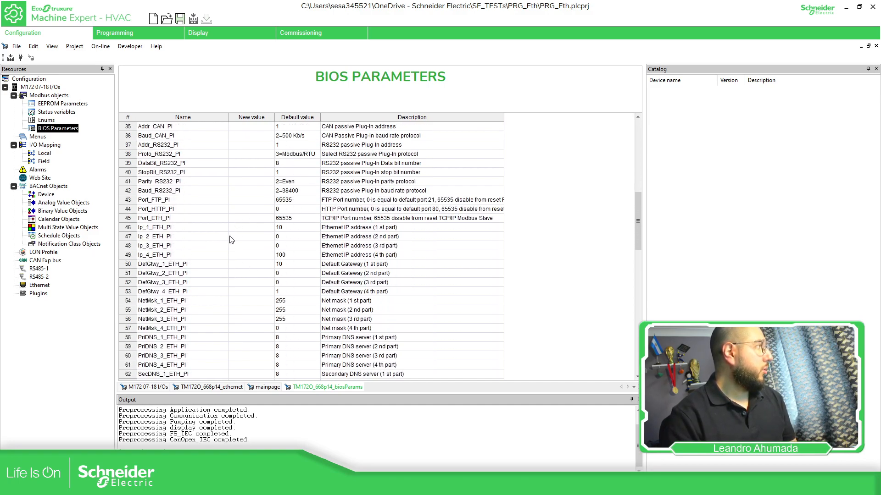
double_click(241, 228)
type("192")
key("Return")
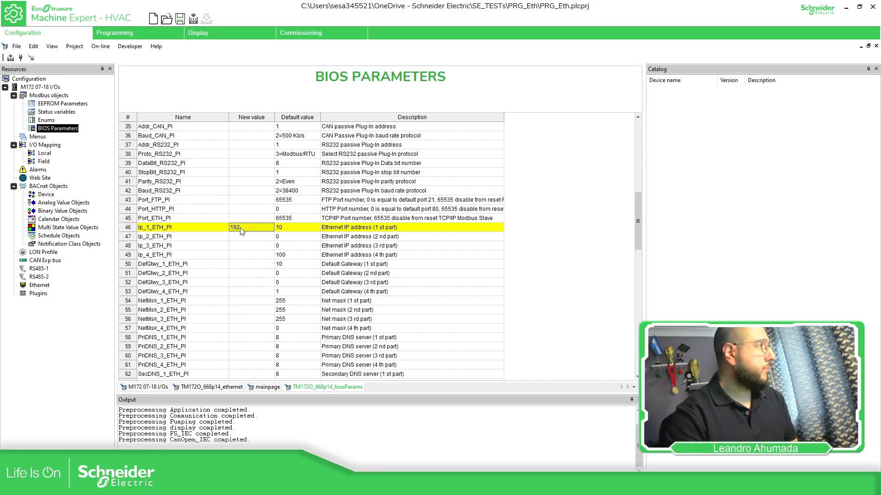
double_click(255, 237)
type("168")
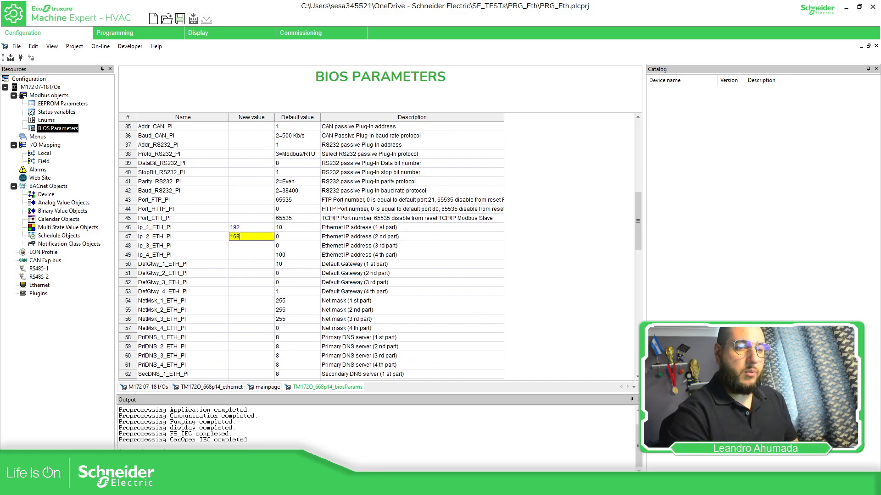
key("Return")
double_click(241, 244)
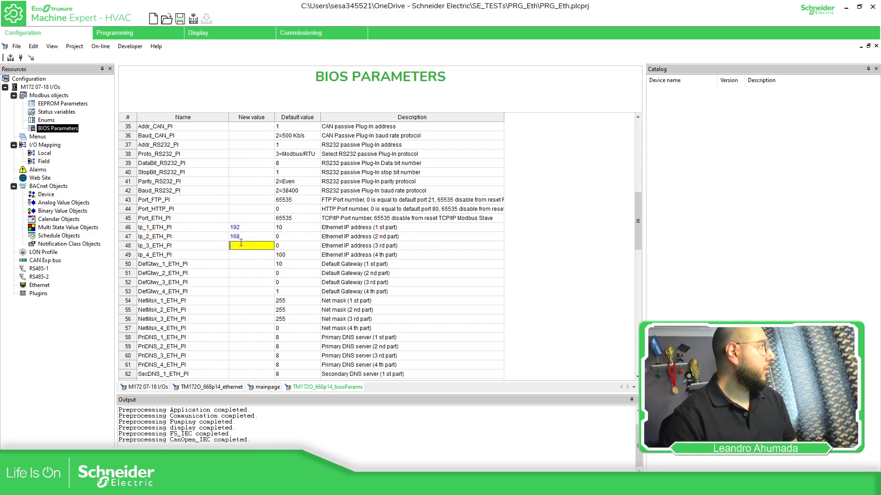
type("1")
key("Return")
double_click(247, 255)
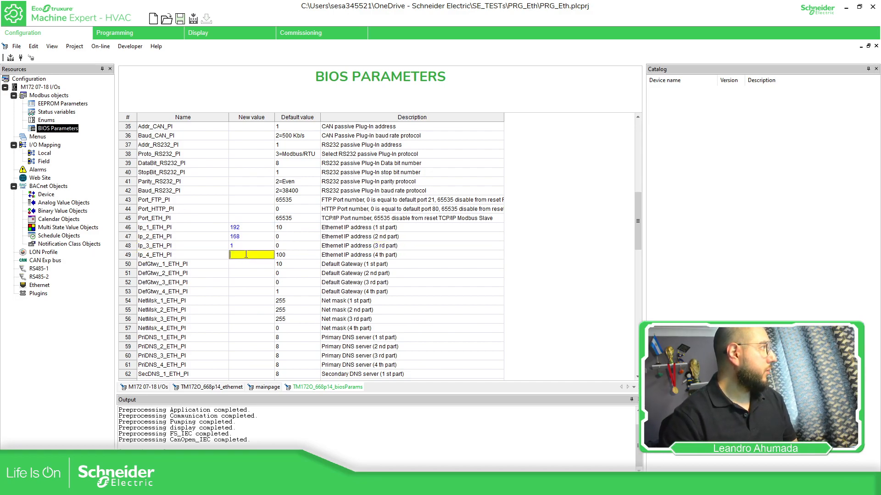
type("172")
key("Return")
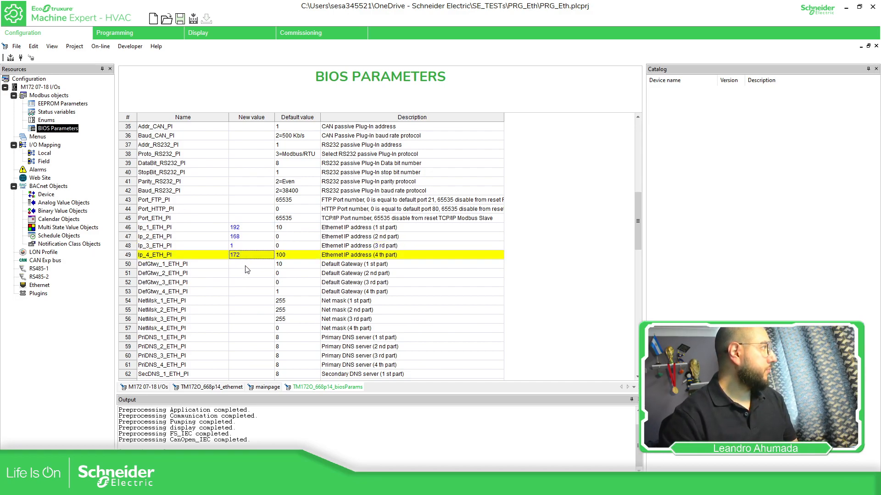
Set the four default gateway parts to 192, 168, 1 and 1.
double_click(247, 265)
type("192")
key("Return")
double_click(241, 273)
type("168")
key("Return")
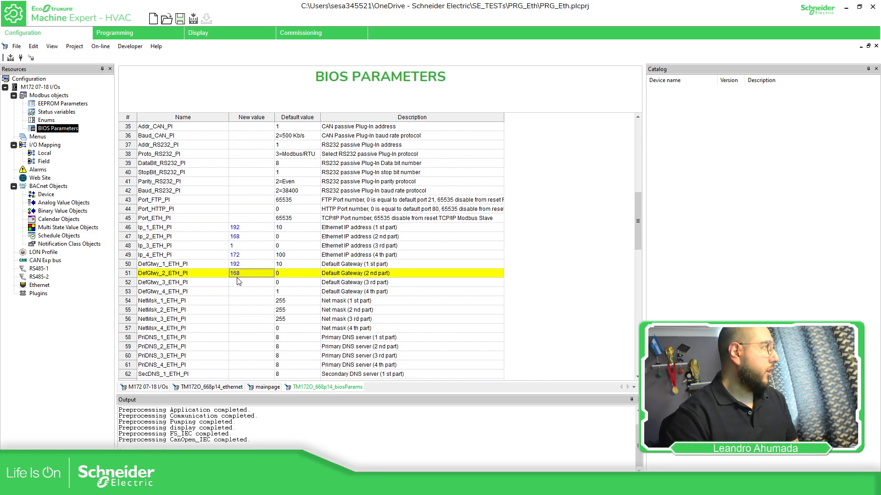
double_click(243, 283)
type("1")
key("Return")
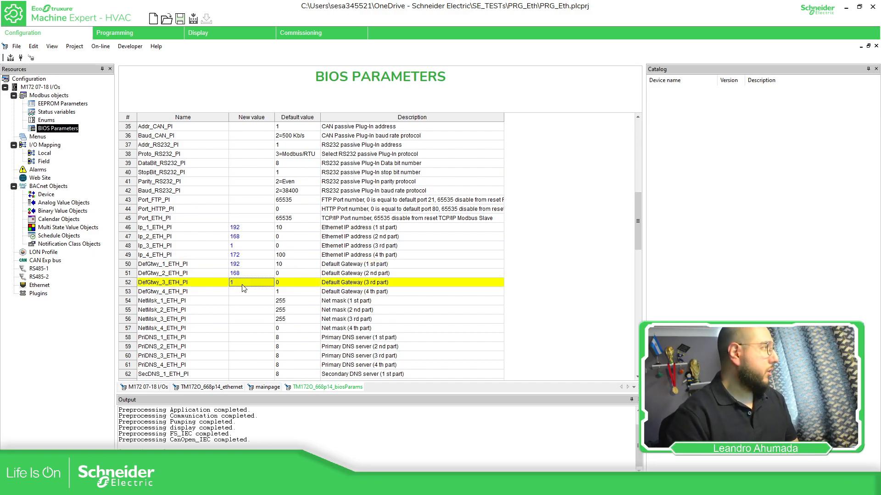
double_click(242, 293)
type("1")
key("Return")
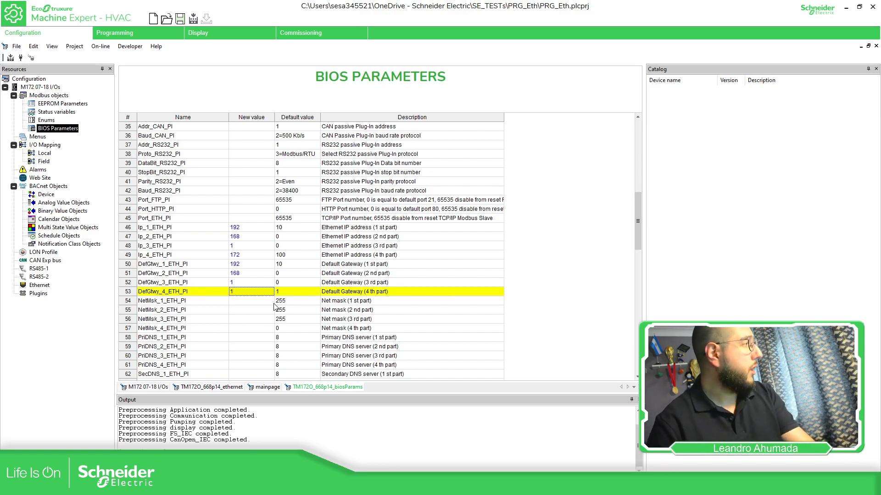
Set the four net mask parts to 255, 255, 255 and 0.
double_click(259, 301)
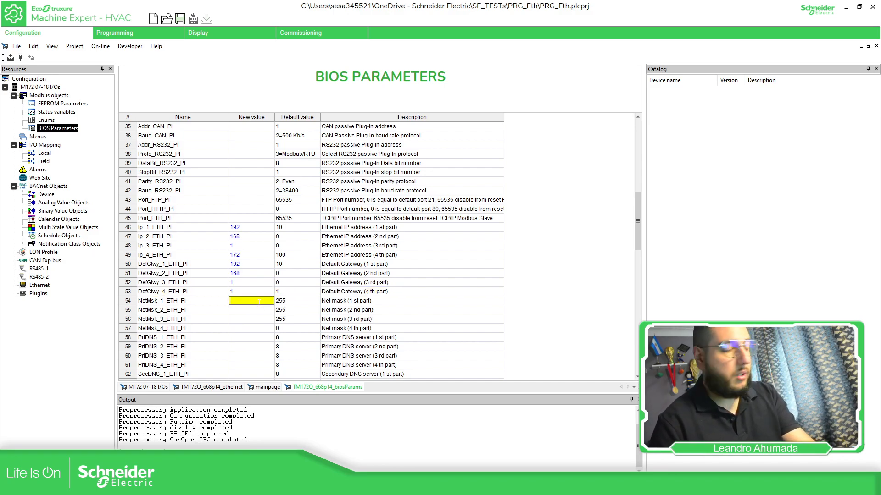
type("255")
key("Return")
double_click(265, 310)
type("255")
key("Return")
double_click(256, 318)
type("255")
key("Return")
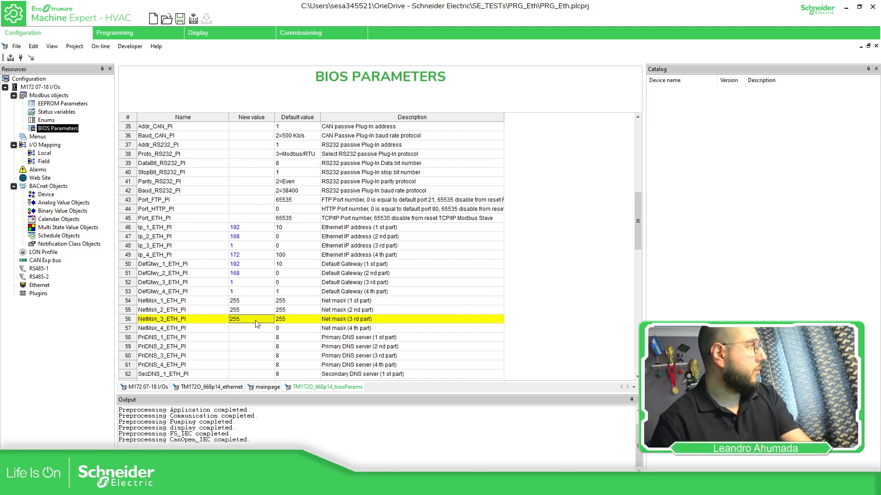
double_click(251, 329)
type("0")
key("Return")
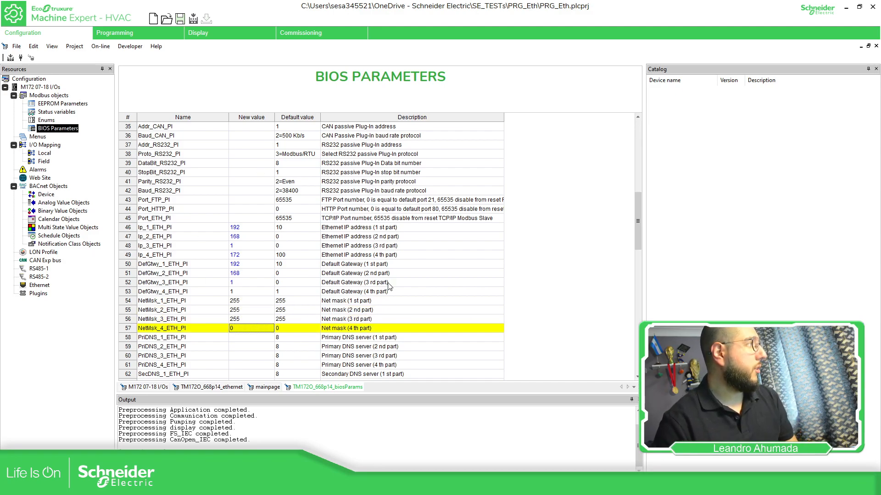
Set the new value of the FTP port parameter Port_FTP_PI to 21.
left_click(180, 202)
left_click(171, 219)
left_click(177, 192)
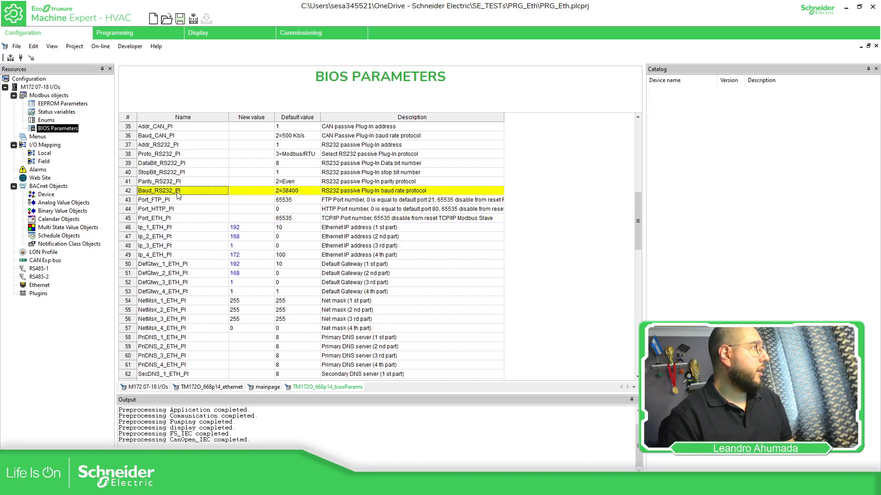
left_click(179, 199)
left_click(174, 219)
left_click(186, 202)
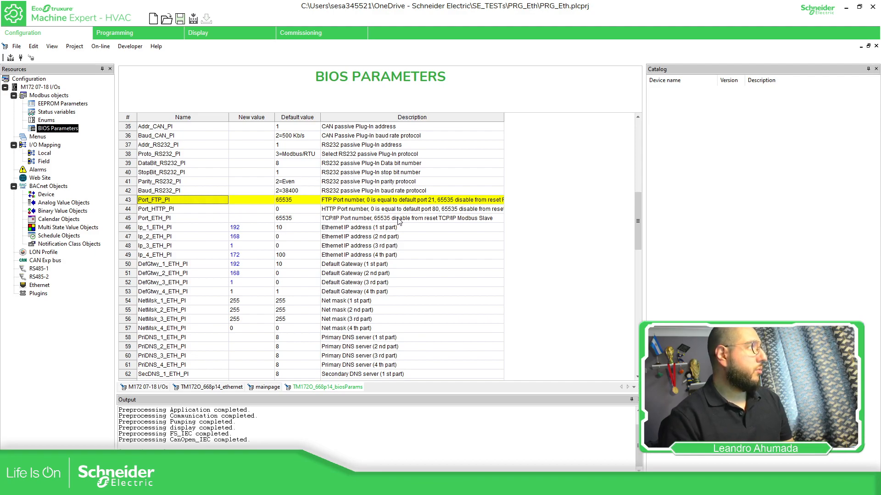
left_click(197, 220)
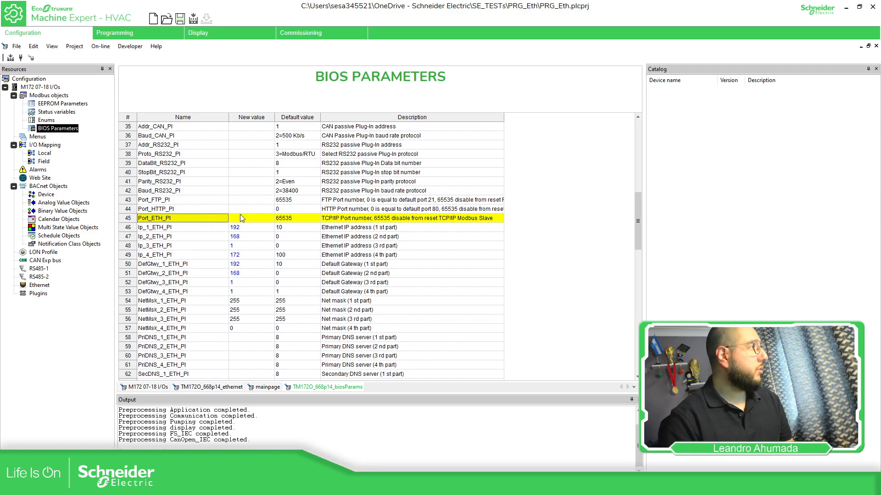
left_click(259, 203)
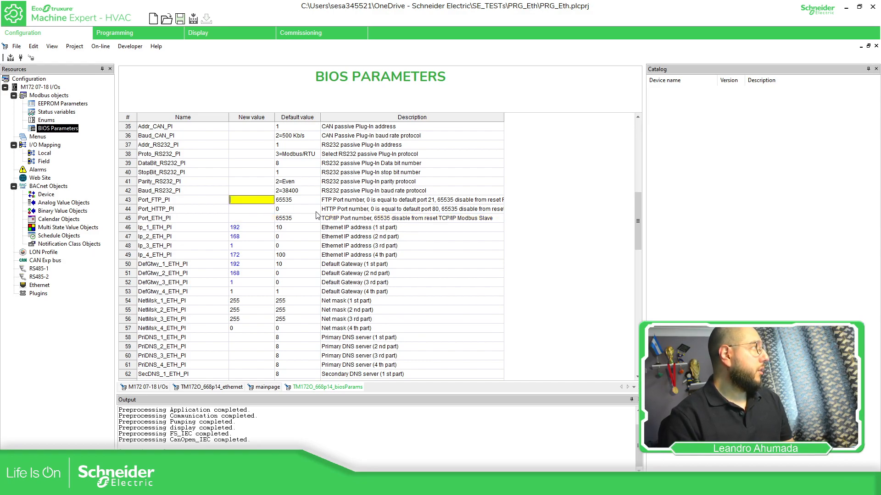
type("21")
key("Return")
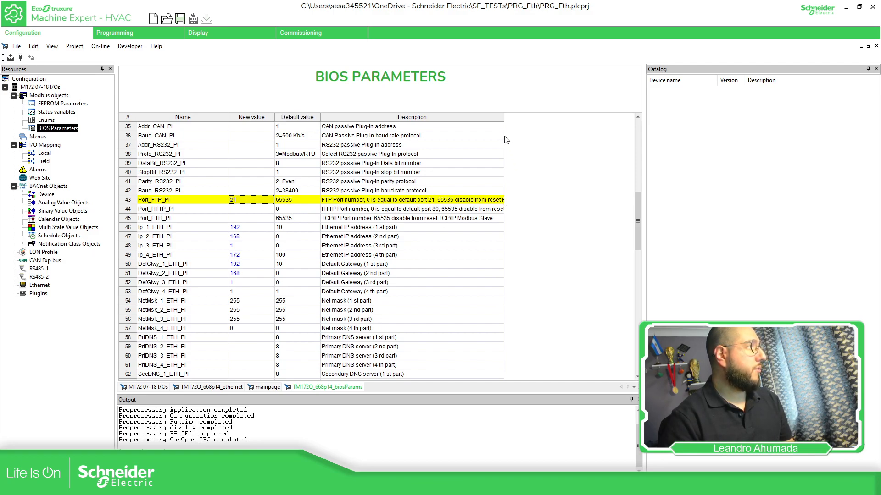
Widen the Description column of the BIOS parameters so the full FTP and HTTP port descriptions can be read.
left_click(501, 116)
left_click_drag(502, 117, 601, 117)
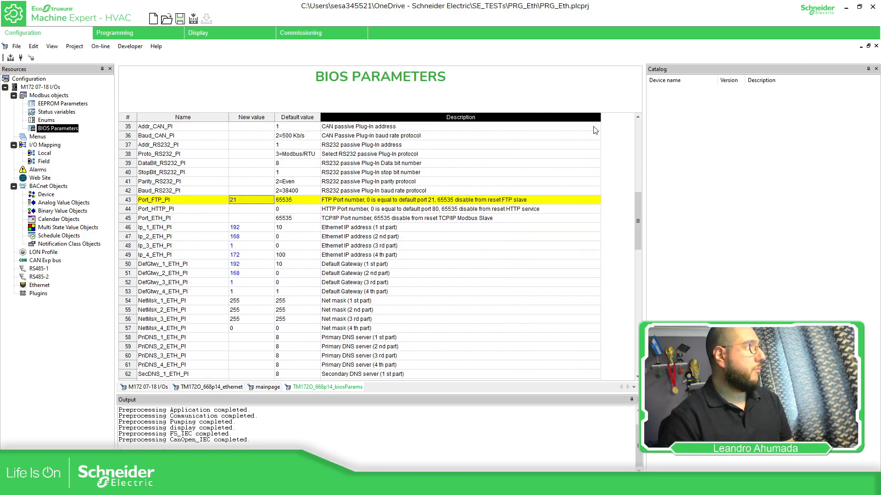
left_click(471, 194)
left_click(471, 202)
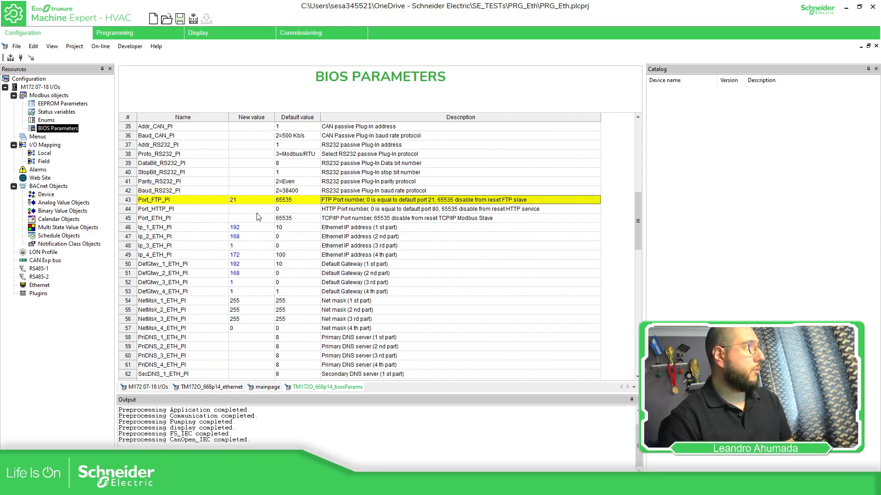
Set the HTTP port Port_HTTP_PI to 80 and the TCP/IP port Port_ETH_PI to 502.
double_click(239, 208)
type("80")
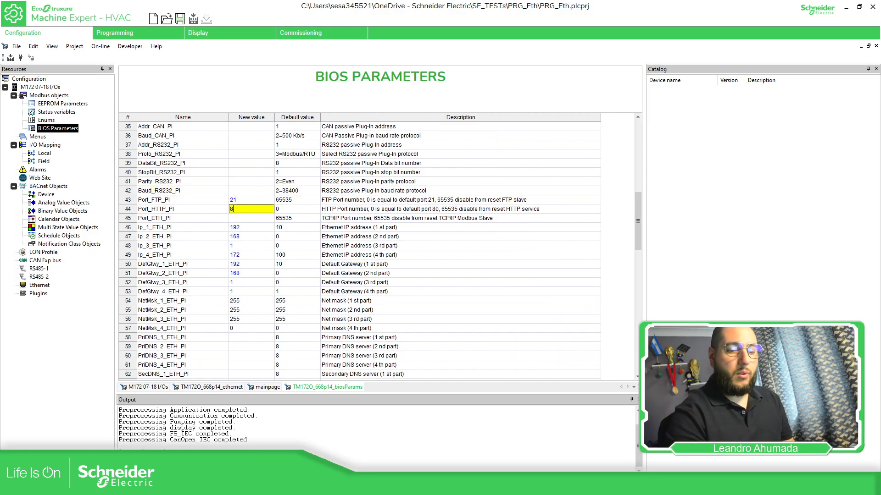
key("Return")
double_click(255, 219)
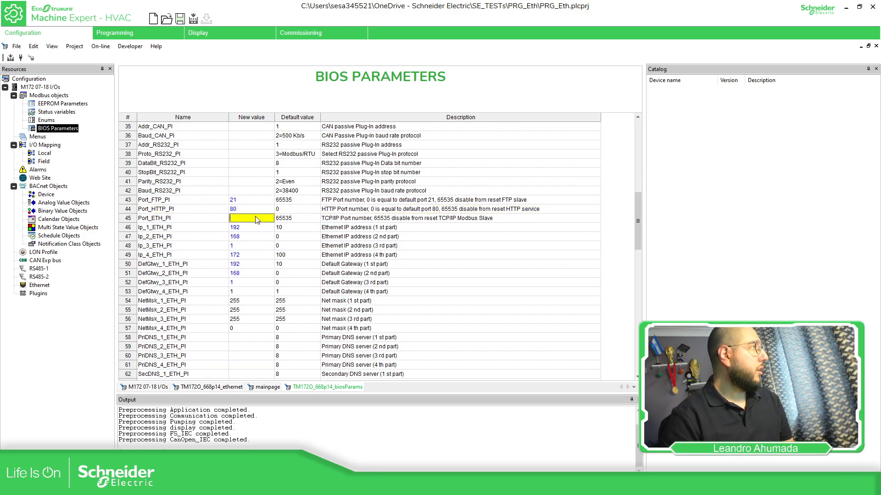
type("502")
key("Return")
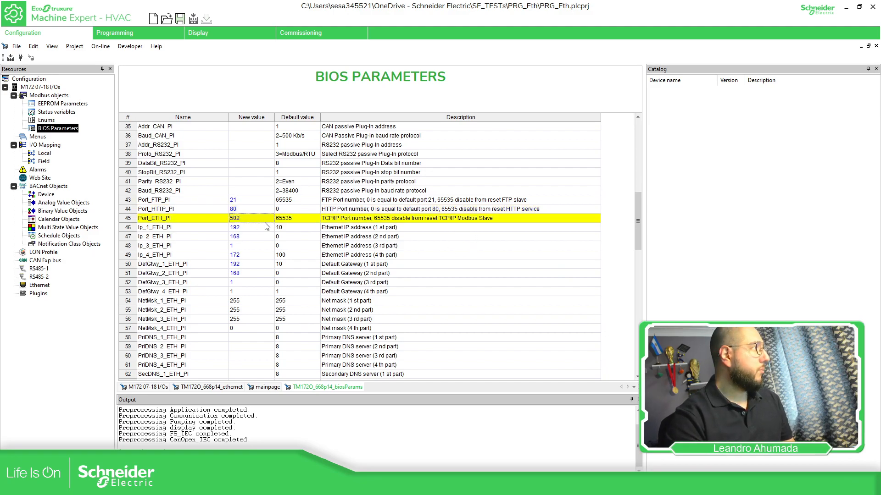
Activate ModbusTCP as the communication protocol in the device link settings.
left_click(103, 47)
left_click(115, 59)
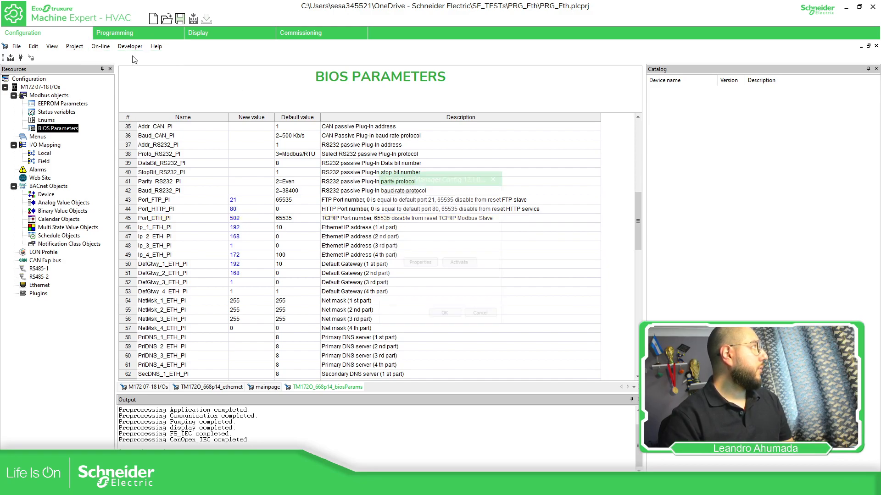
left_click(411, 236)
left_click(460, 265)
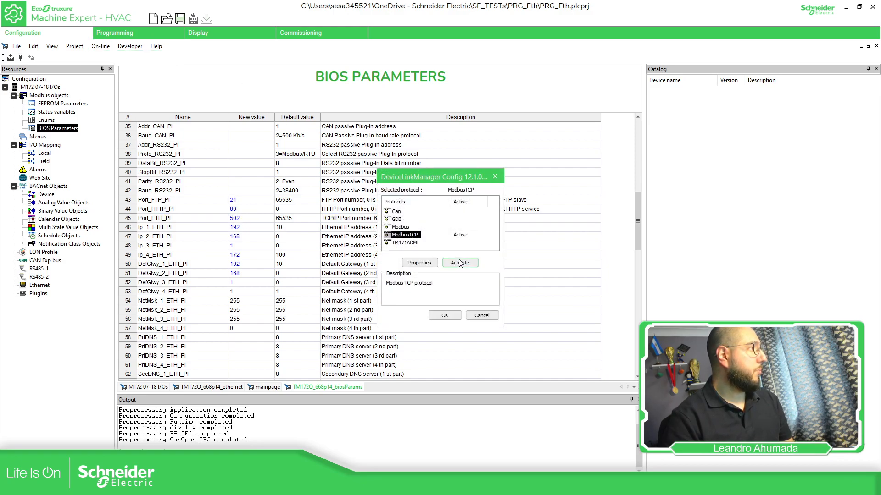
Set the IP or hostname of the ModbusTCP connection to 192.168.1.172 and accept the device link settings.
left_click(428, 263)
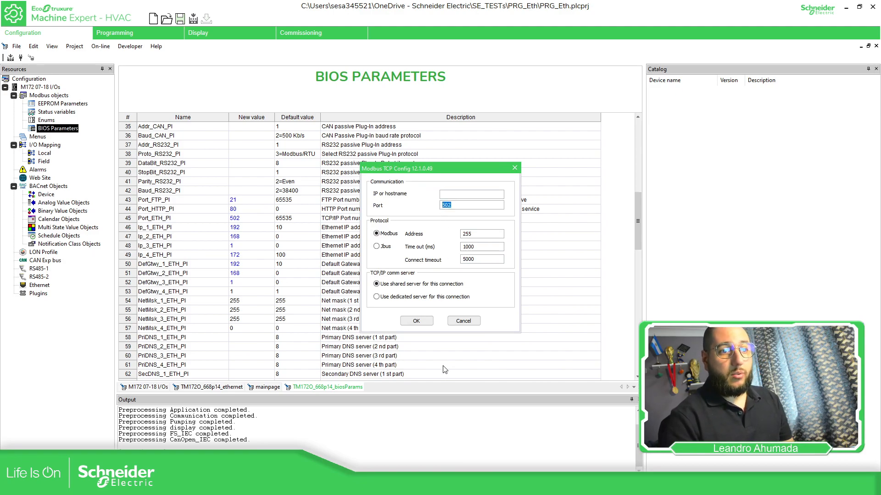
left_click(464, 321)
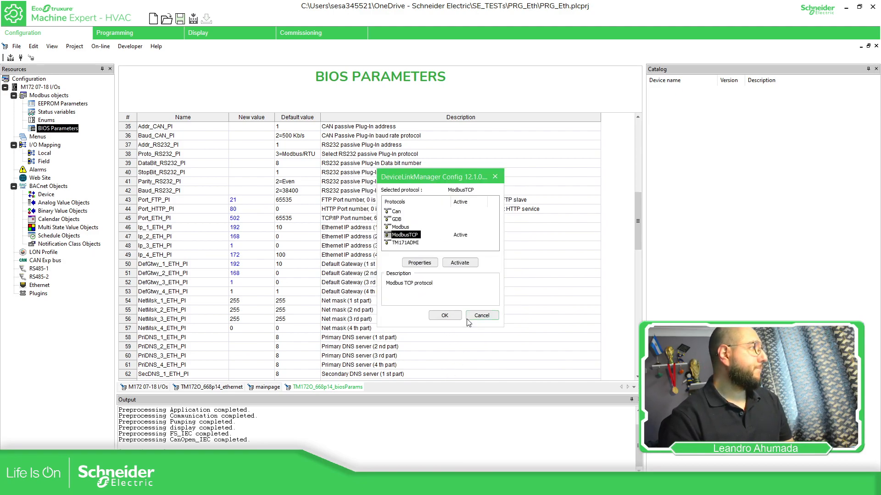
left_click(427, 265)
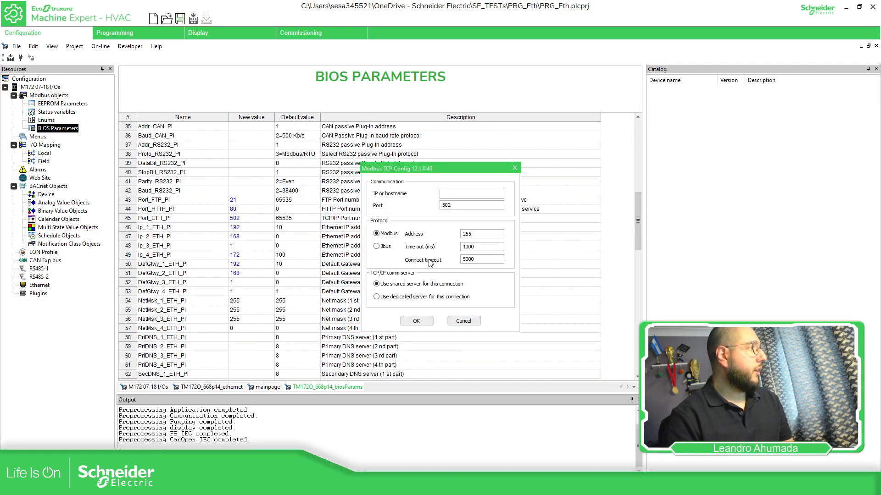
type("192.168.1.172")
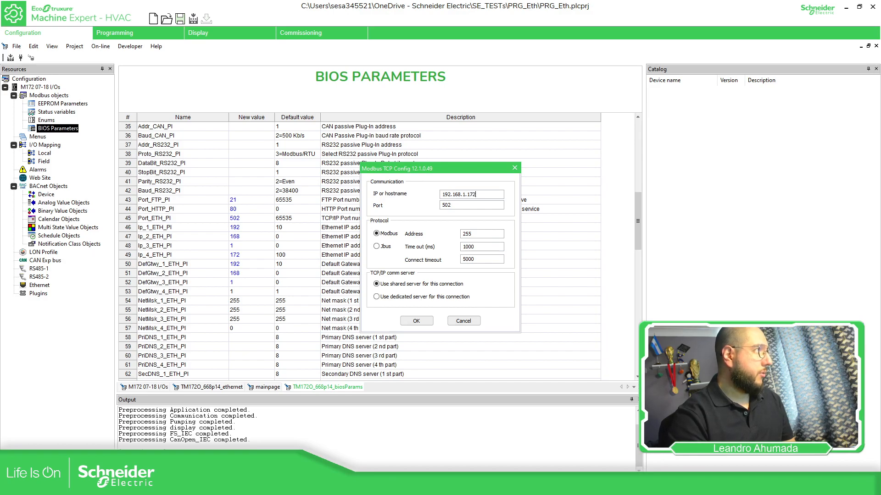
left_click(422, 320)
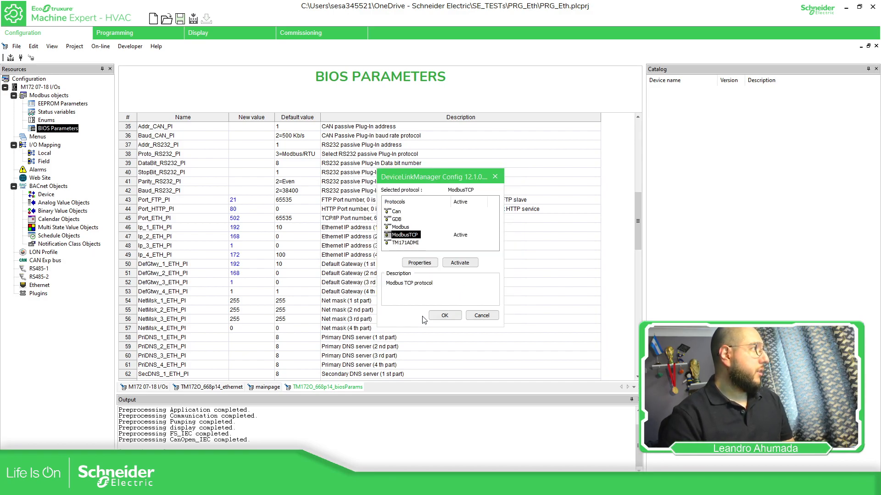
left_click(444, 314)
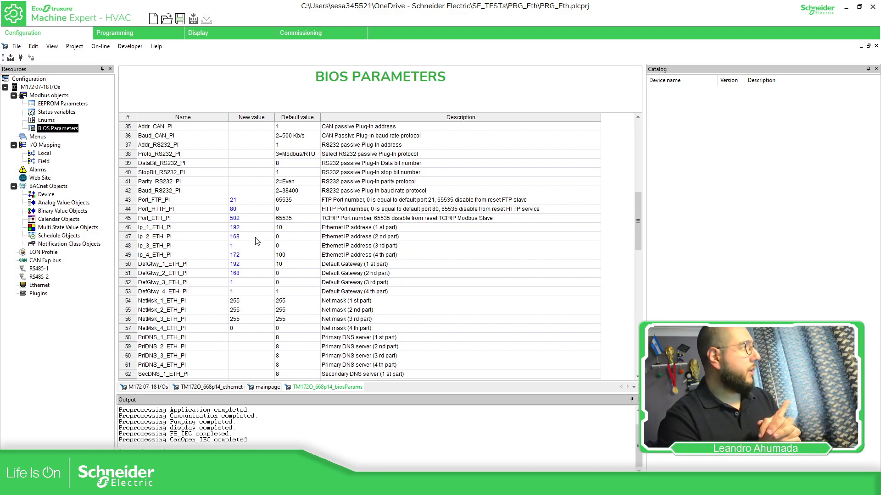
Review the remaining BIOS parameters, including the DNS servers, EnableDHCP_ETH_PI and the Modbus TCP client nodes, and return to the Ethernet settings.
scroll(357, 231, "down", 5)
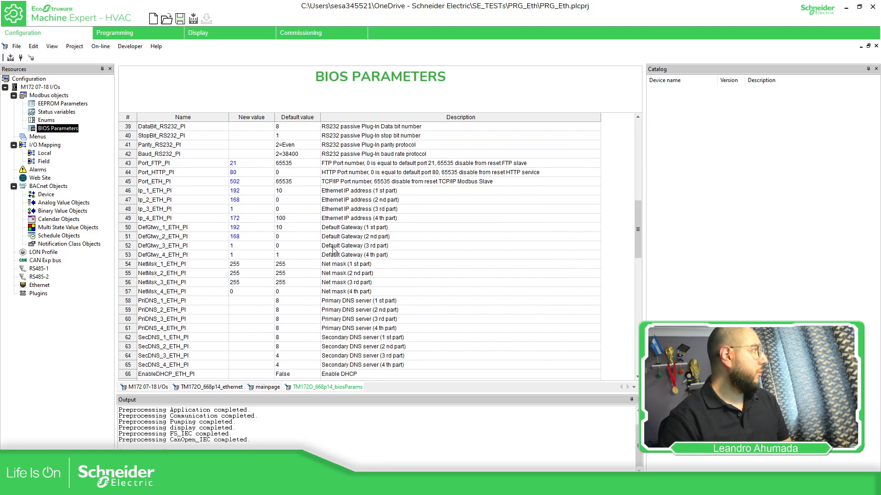
scroll(492, 285, "down", 2)
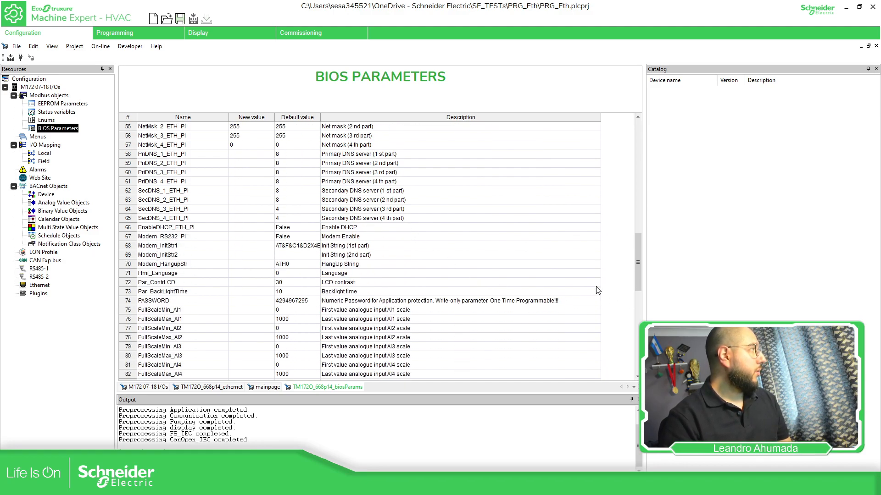
left_click(199, 230)
left_click(208, 219)
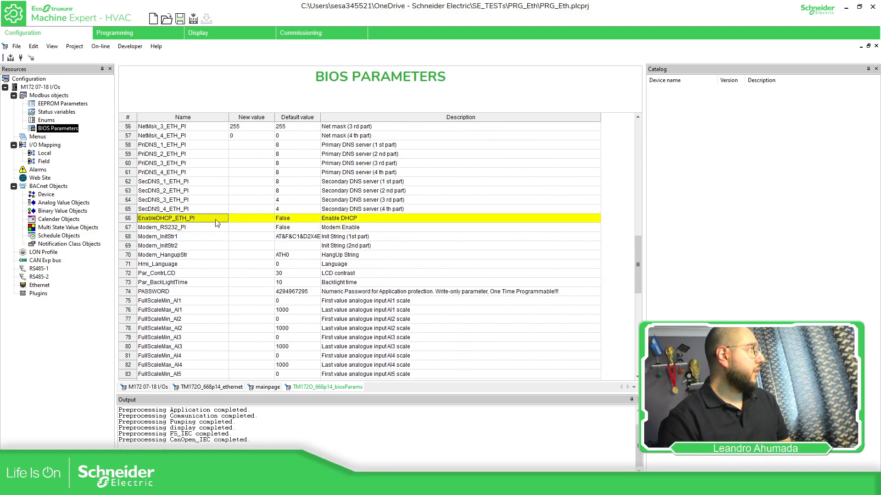
scroll(615, 281, "down", 1)
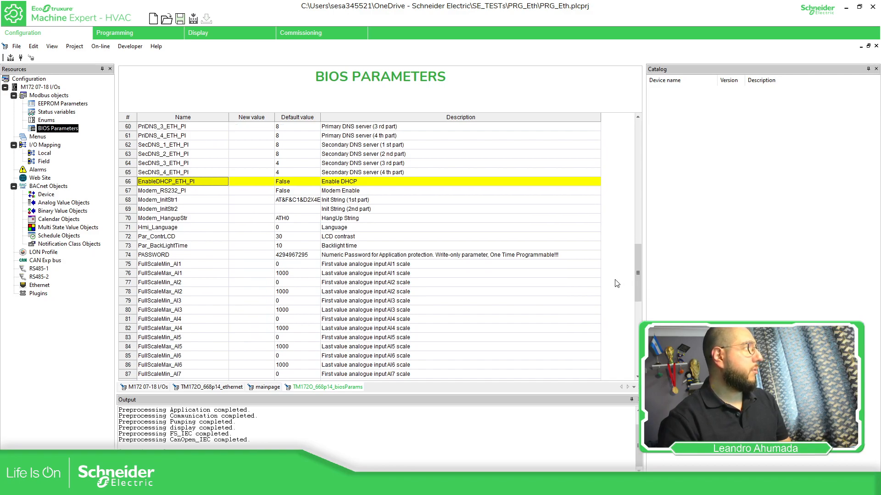
scroll(565, 271, "down", 5)
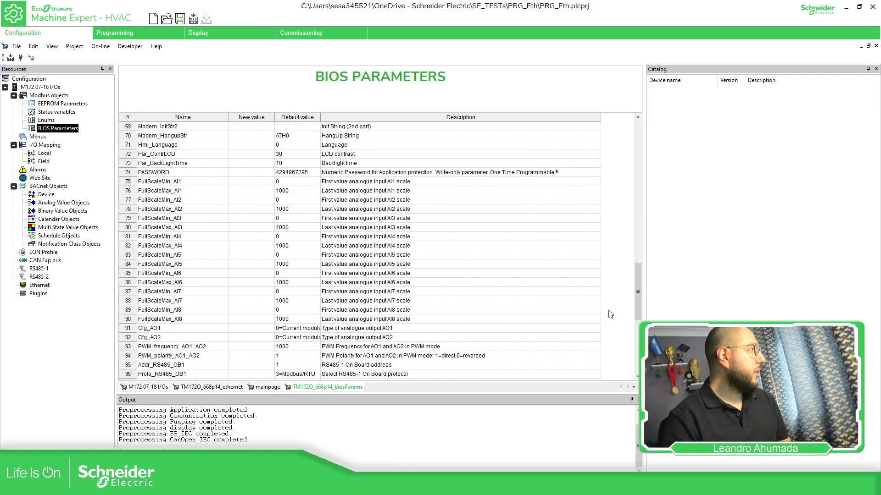
left_click_drag(640, 303, 637, 343)
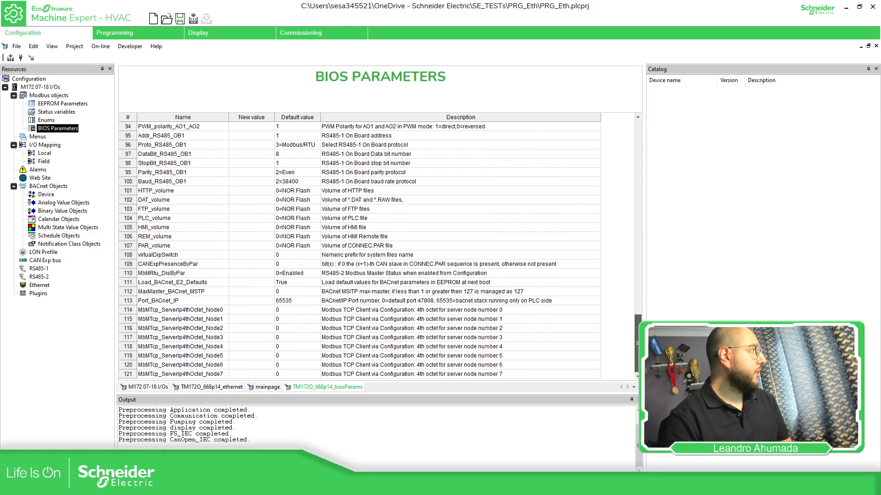
left_click_drag(638, 343, 635, 211)
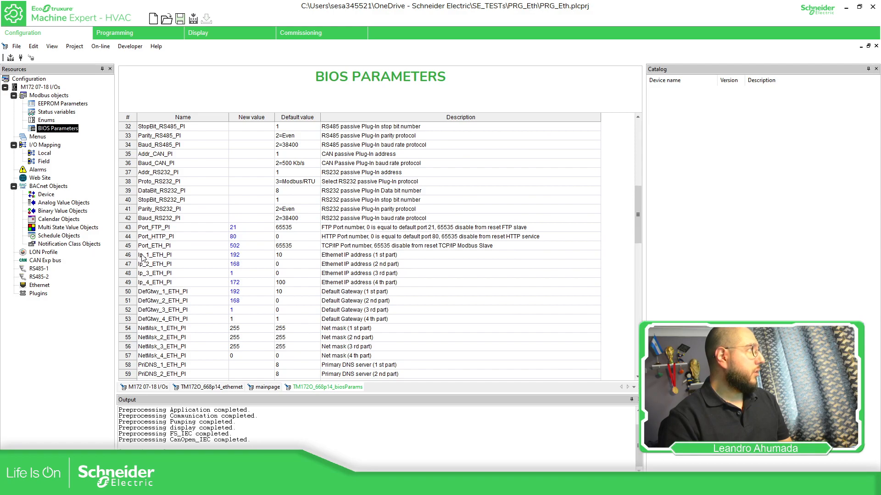
Compile the configuration and switch to the programming workspace.
left_click(10, 58)
left_click(127, 34)
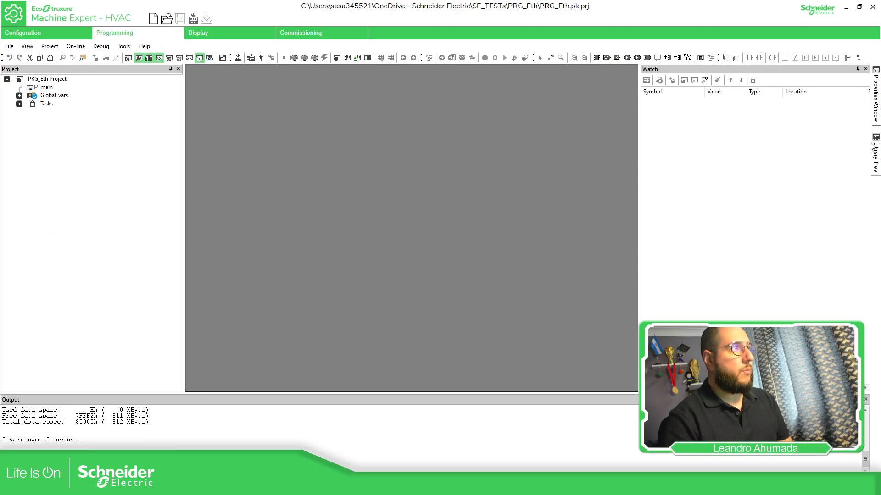
Keep the Library Tree docked open and collapse the Watch window.
left_click(875, 154)
left_click(857, 69)
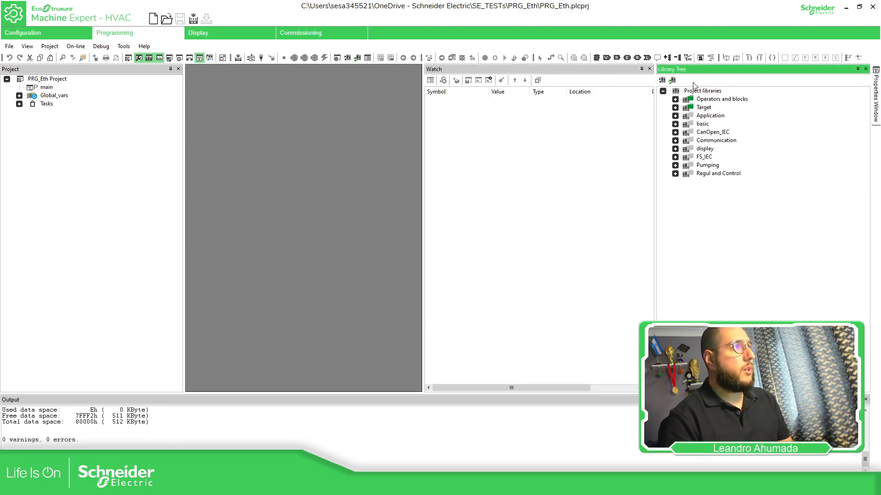
left_click(643, 69)
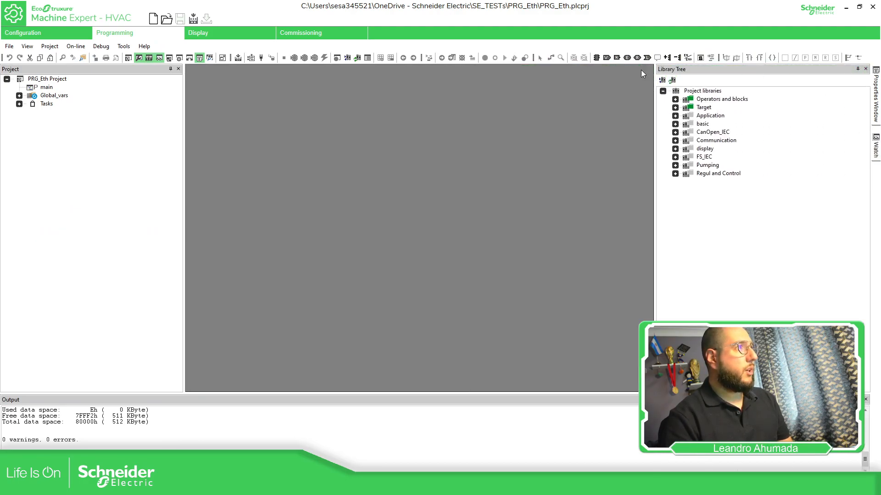
Examine the properties of sysMacAddress in the MAC_Address target variables, keeping the Properties Window docked open.
left_click(674, 108)
left_click(688, 132)
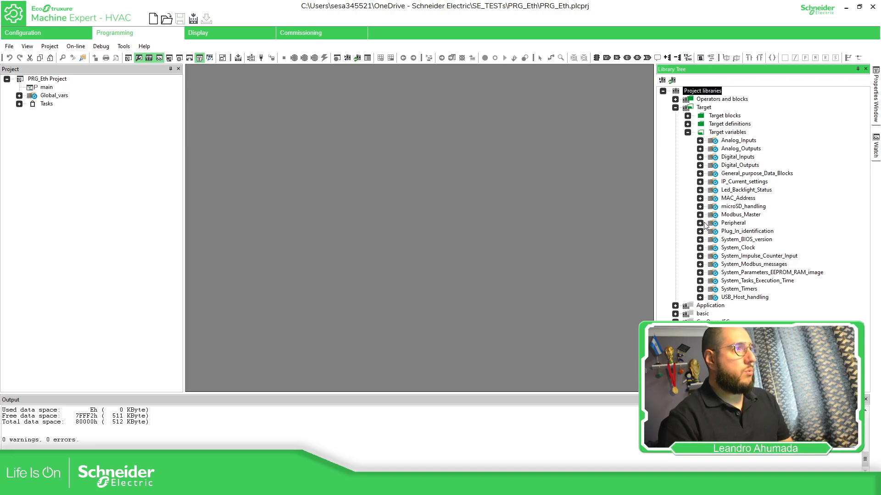
left_click(700, 199)
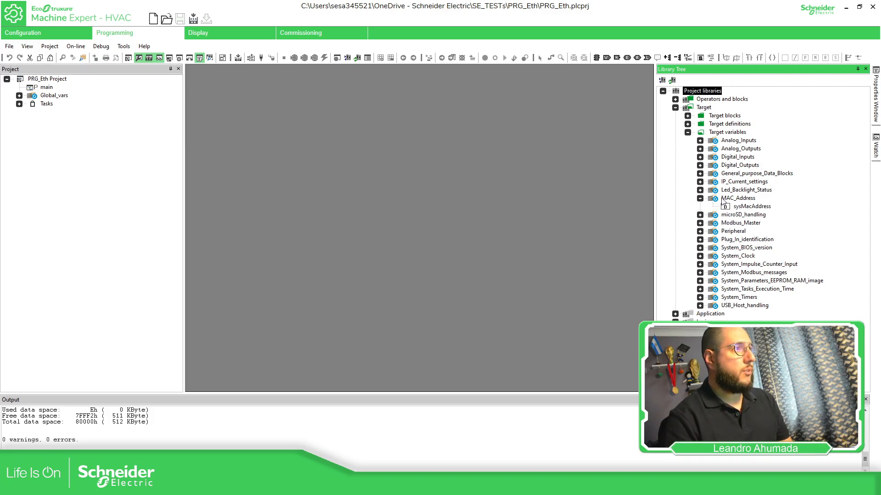
left_click(752, 207)
right_click(769, 208)
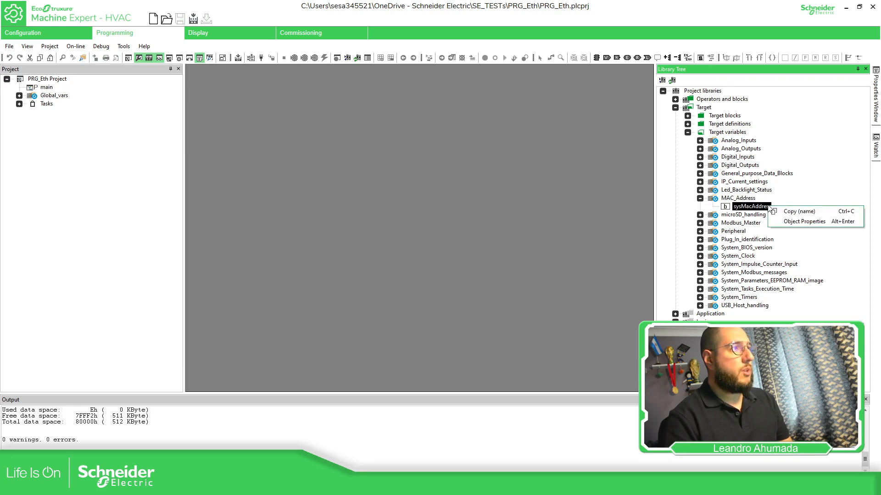
left_click(796, 222)
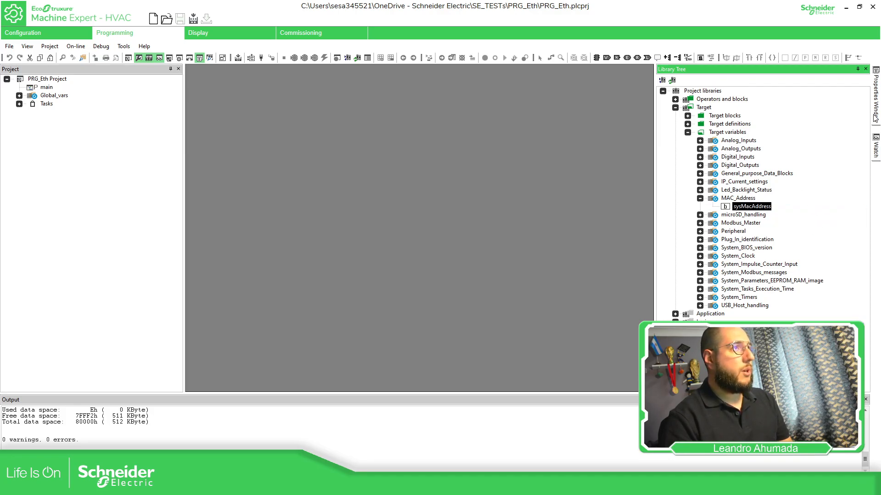
mouse_move(875, 119)
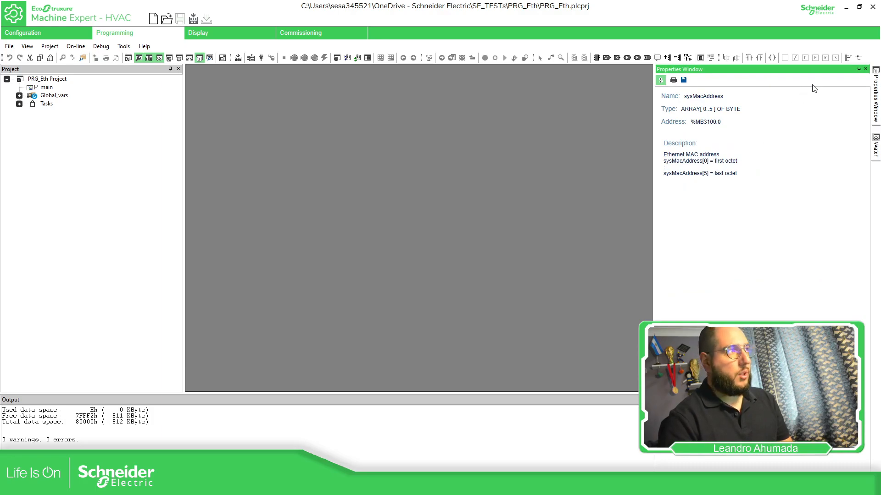
left_click(858, 70)
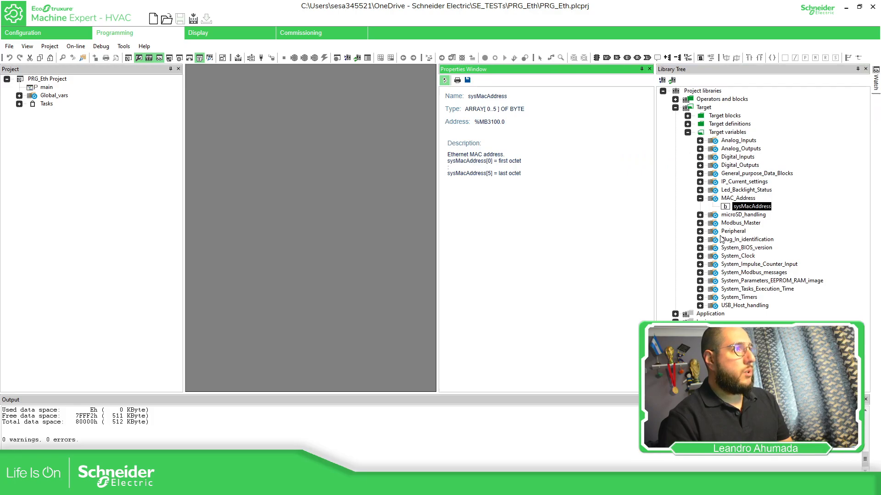
Examine the Modbus TCP variables in the Modbus_Master target group, such as sysMbMTcpNodeAct, and collapse the group again.
left_click(699, 223)
left_click(699, 224)
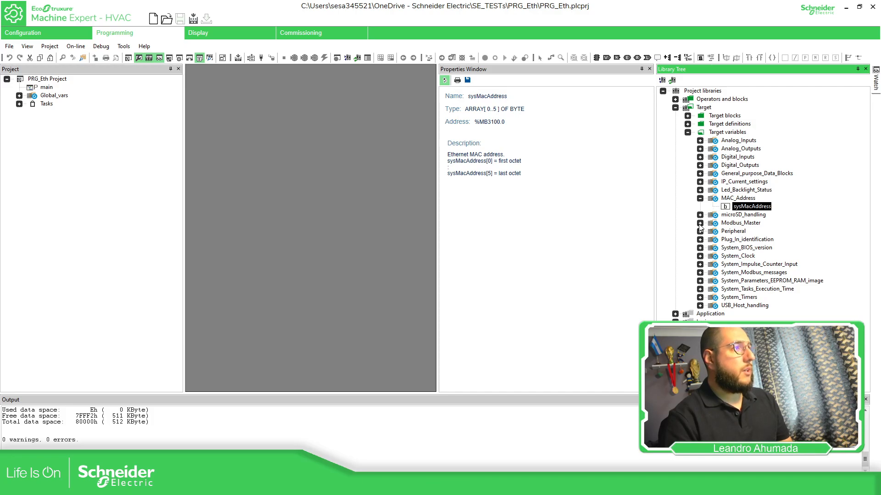
left_click(699, 224)
left_click(761, 273)
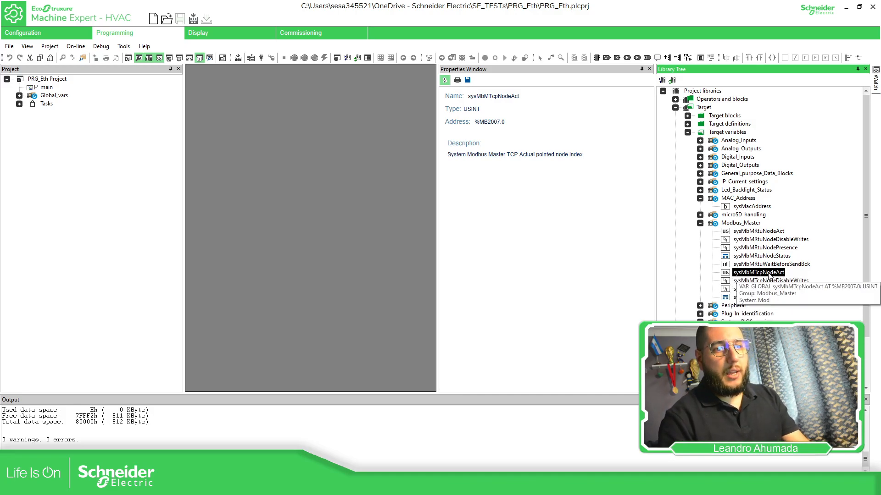
left_click(768, 298)
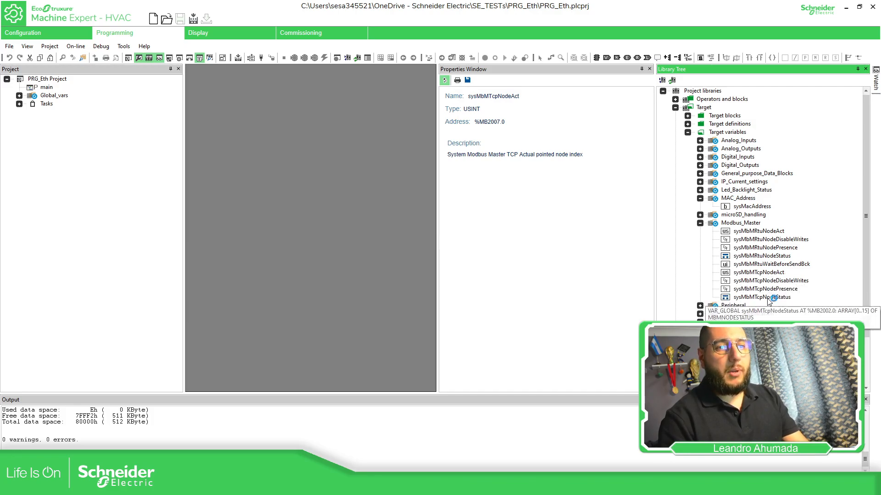
left_click(767, 290)
left_click(768, 274)
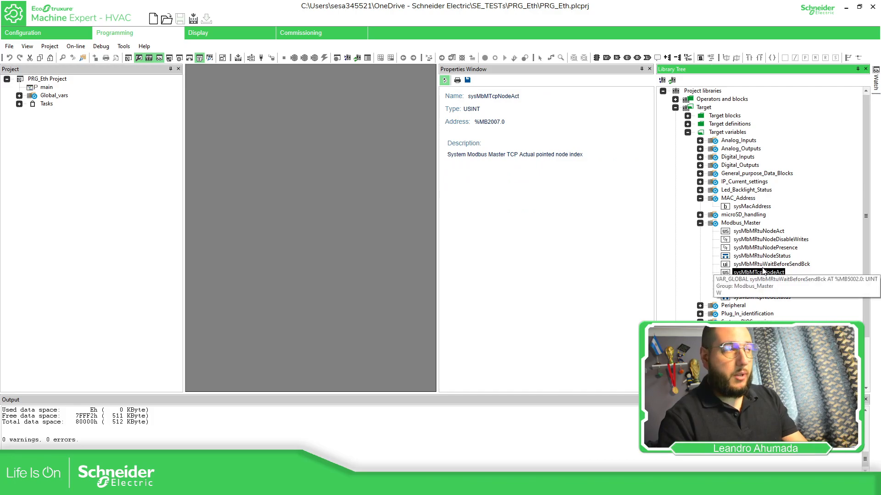
left_click(700, 224)
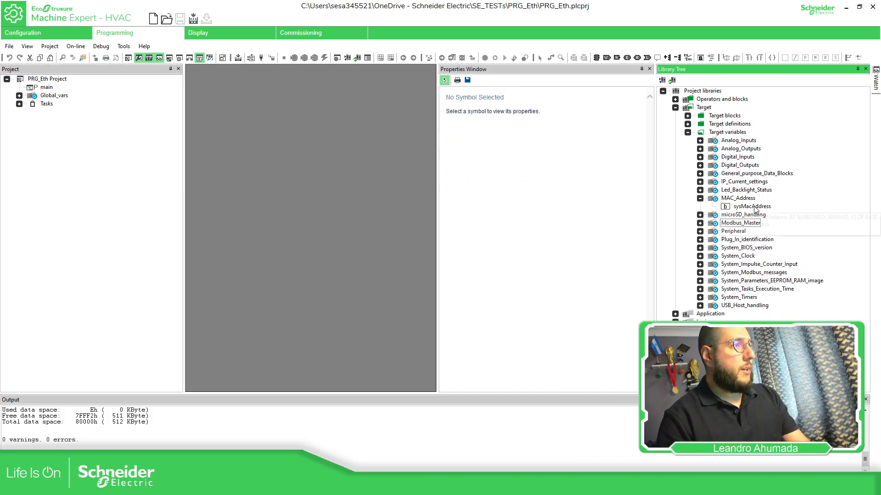
Examine the Modbus TCP function blocks from sysMbMTCP_FC01 to sysMbMTCP_FC16 among the target blocks.
left_click(687, 116)
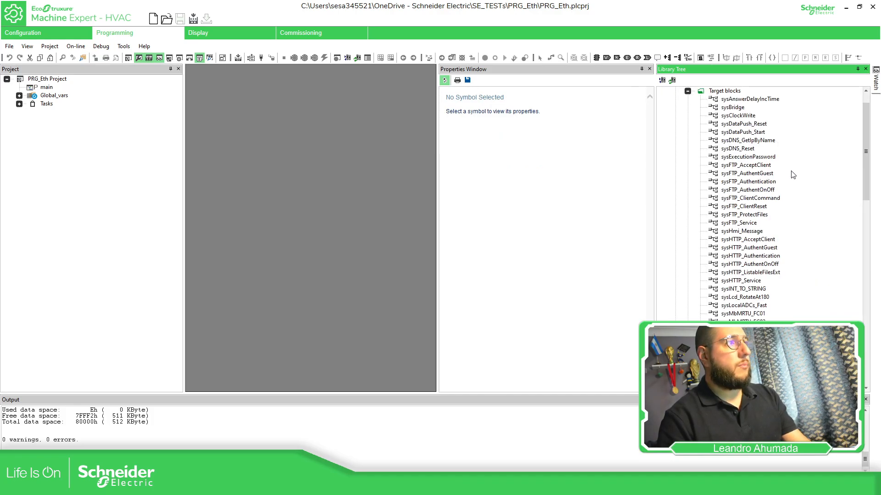
scroll(791, 178, "down", 2)
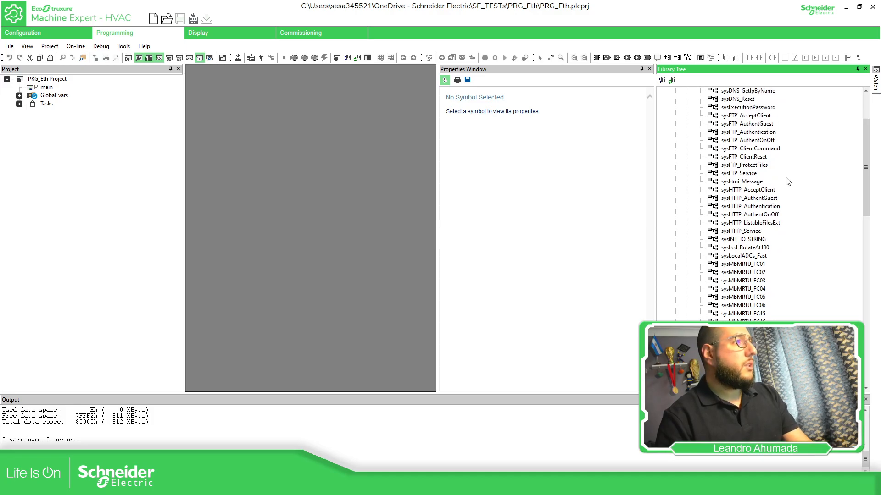
scroll(787, 181, "down", 3)
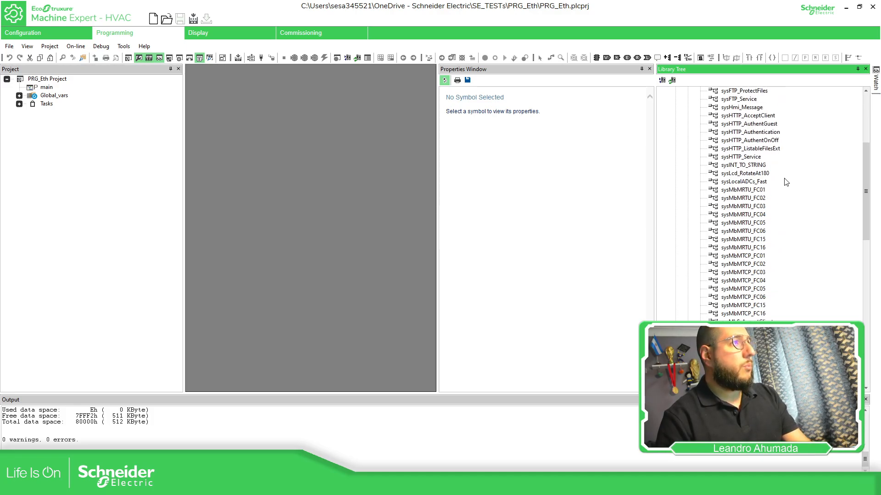
scroll(786, 182, "down", 2)
left_click(755, 207)
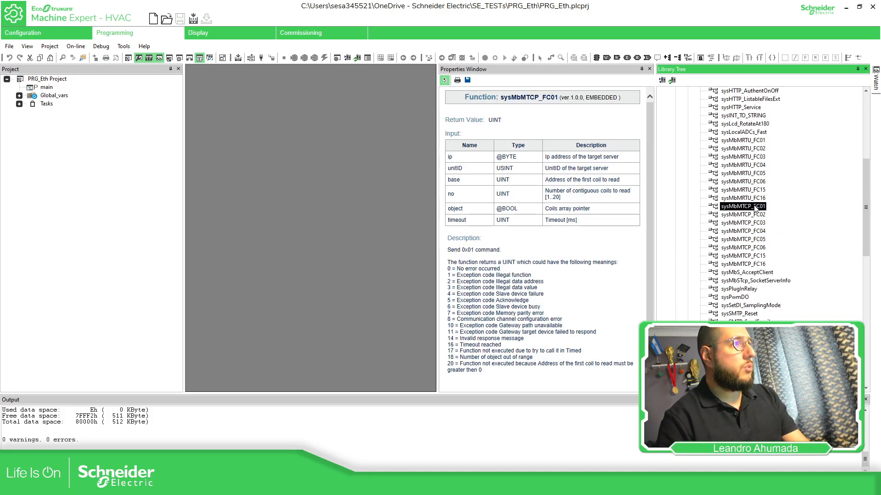
left_click(756, 264, "shift")
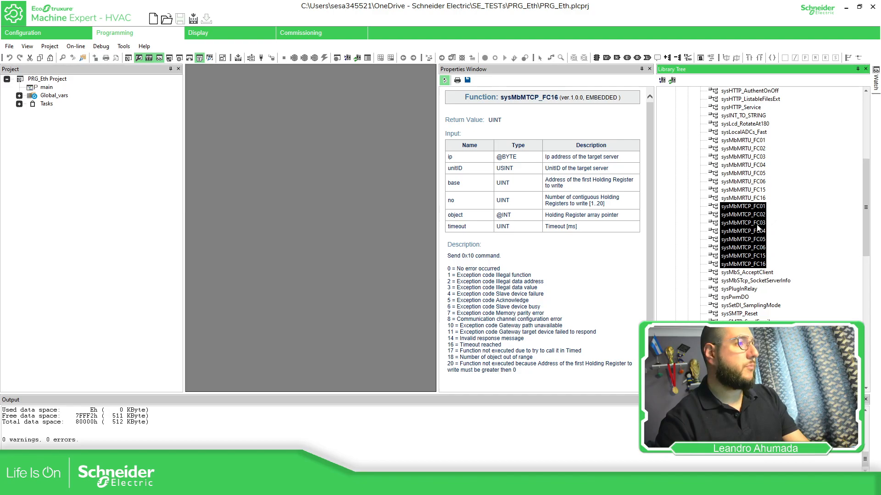
scroll(760, 273, "down", 2)
scroll(788, 276, "up", 2)
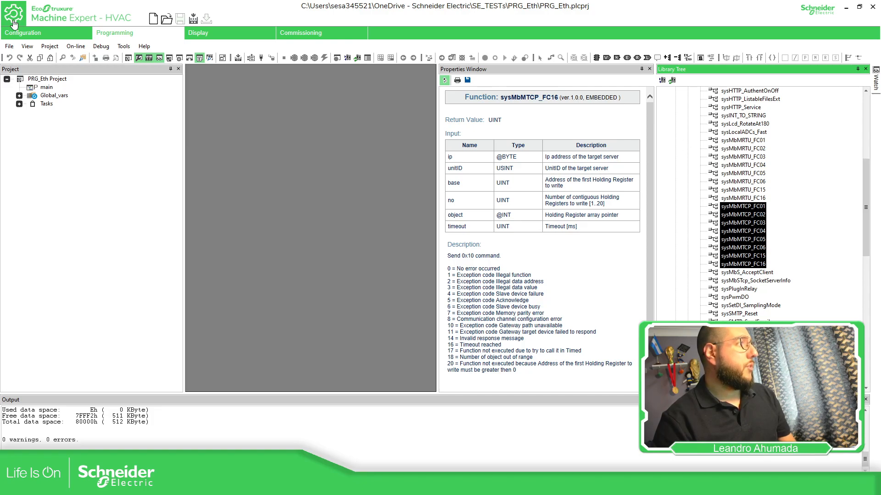
Review the BIOS parameters, RS485-2 mode and Ethernet configuration, plus the Ethernet parameters under Commissioning.
left_click(60, 32)
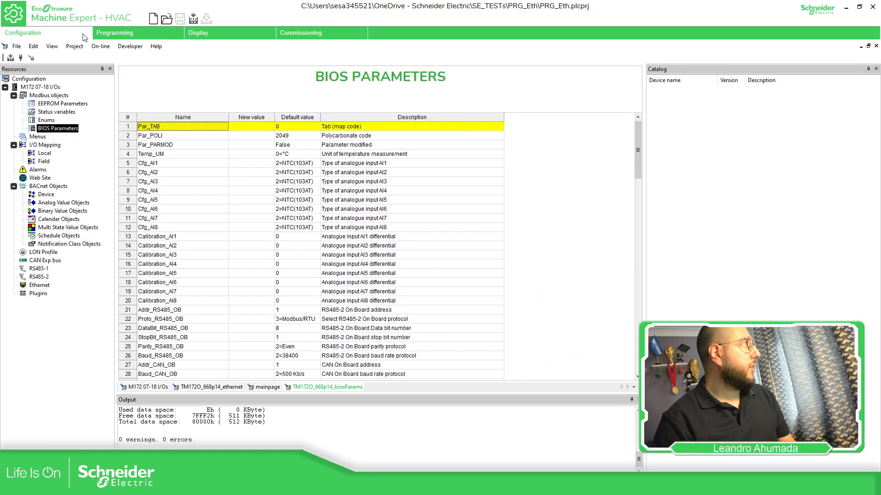
scroll(630, 196, "down", 4)
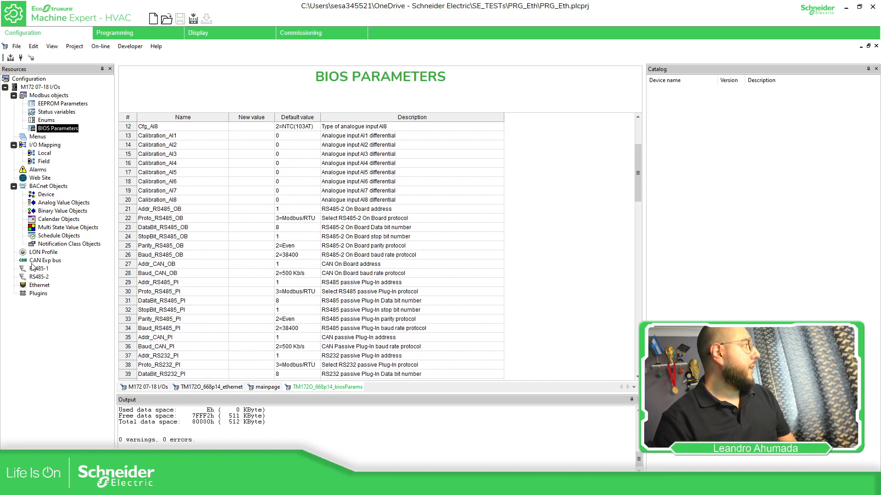
left_click(45, 279)
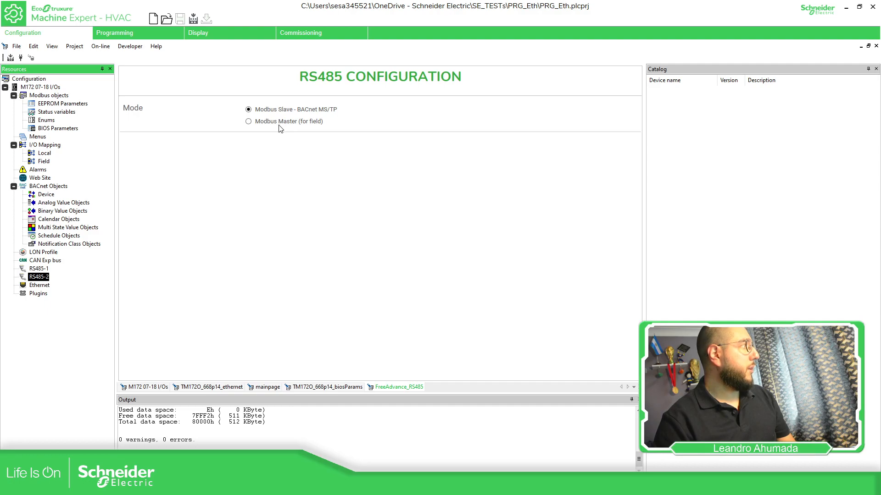
left_click(39, 286)
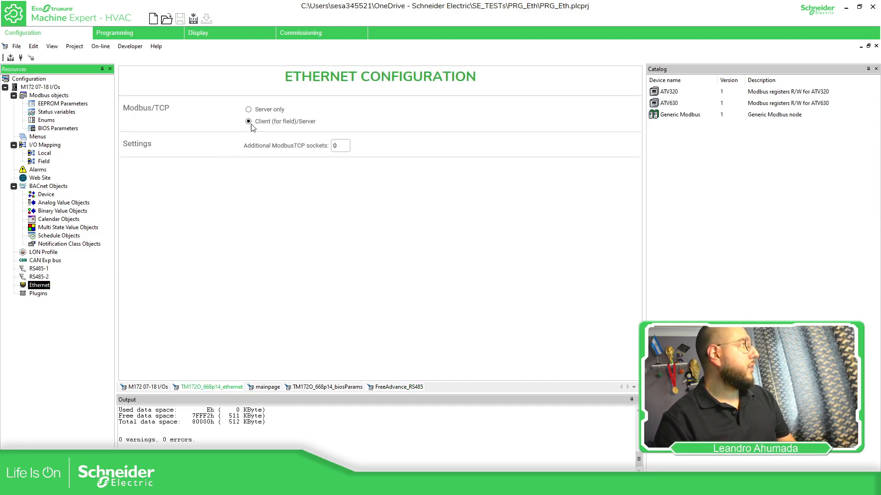
left_click(310, 36)
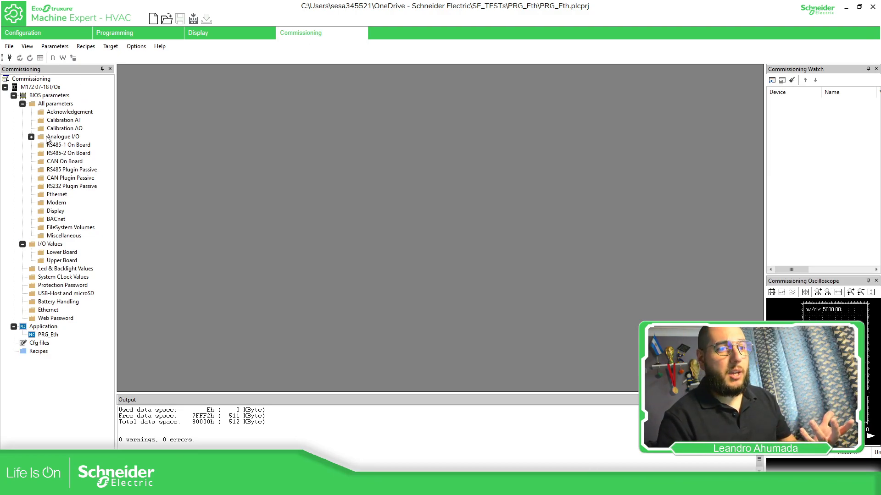
left_click(52, 197)
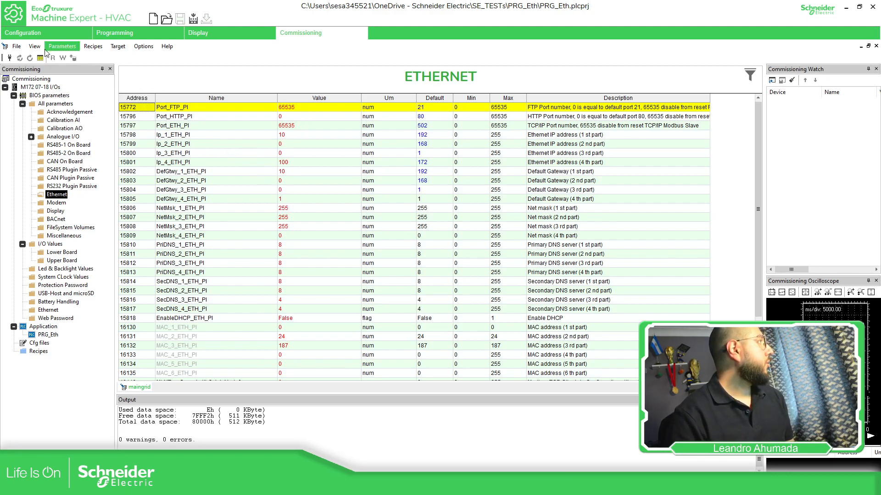
Connect to the M172 controller from the programming view despite the device mismatch, and start downloading the whole project.
left_click(123, 34)
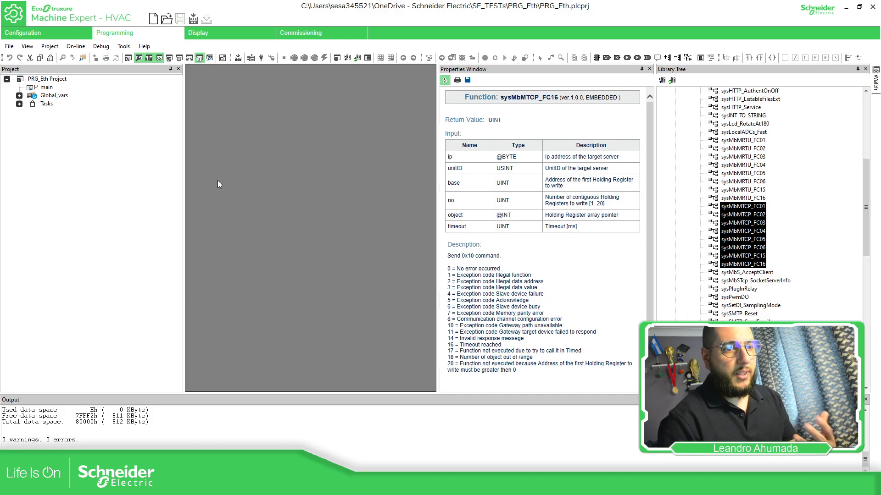
left_click(262, 57)
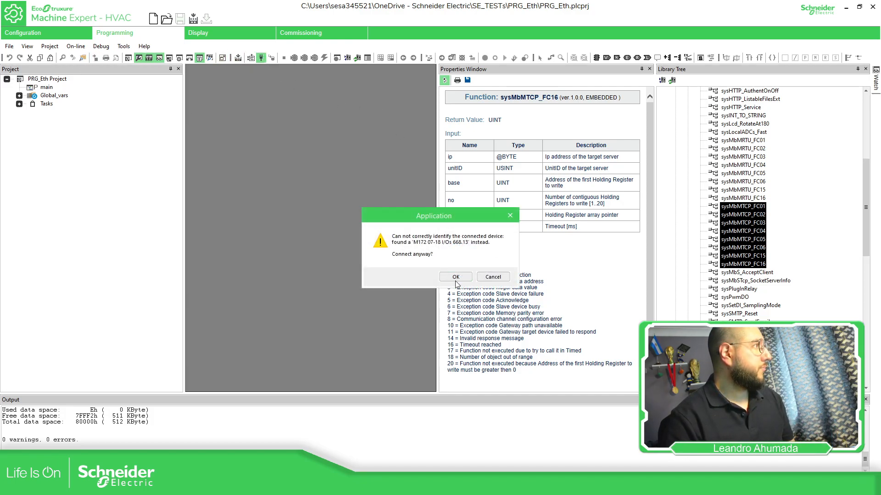
left_click(456, 278)
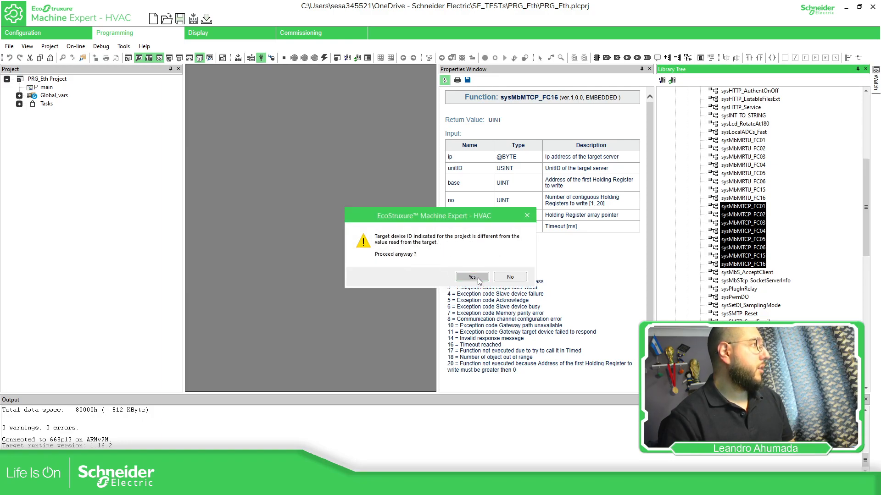
left_click(477, 277)
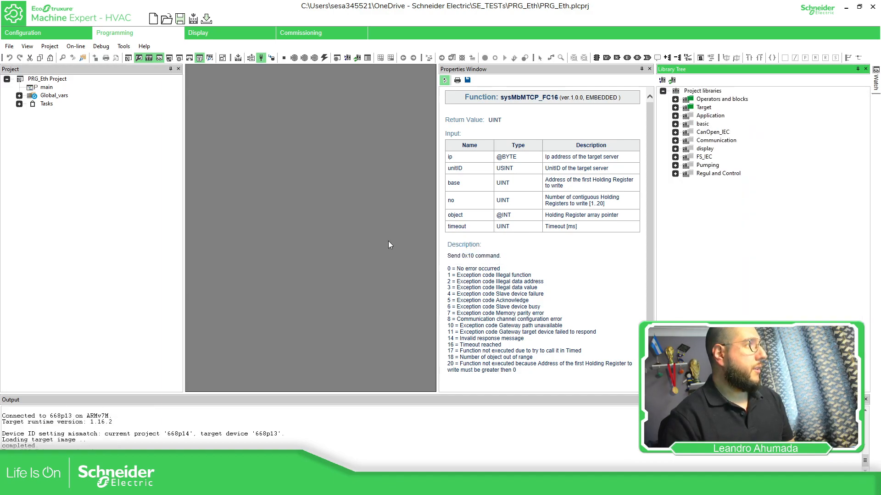
left_click(207, 18)
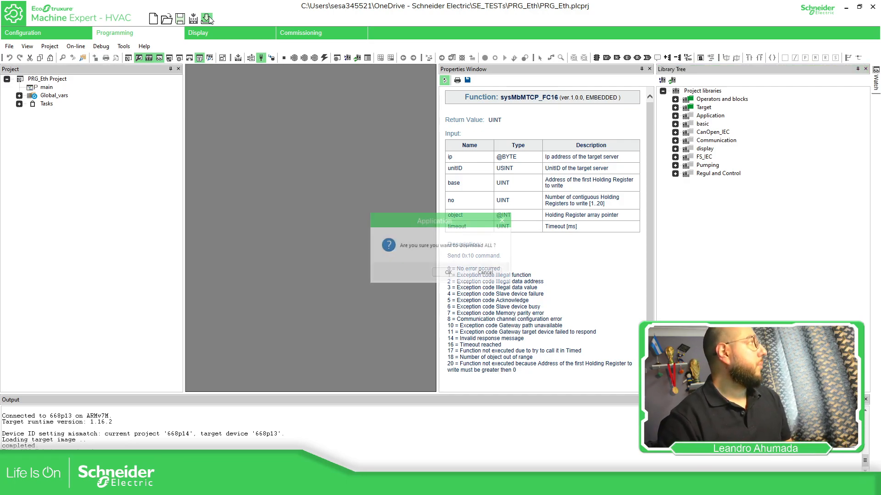
left_click(447, 273)
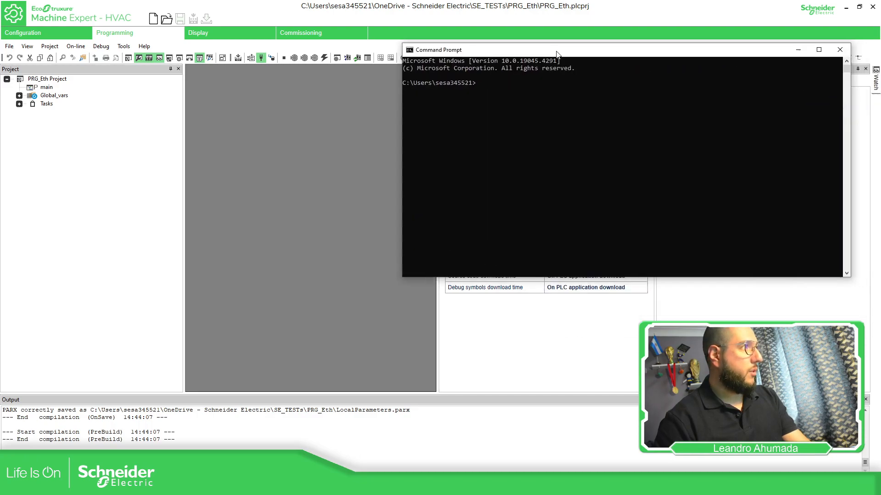
In the Command Prompt, start a continuous ping to 192.168.1.172 with the -t option.
type("ping 192.168.1.")
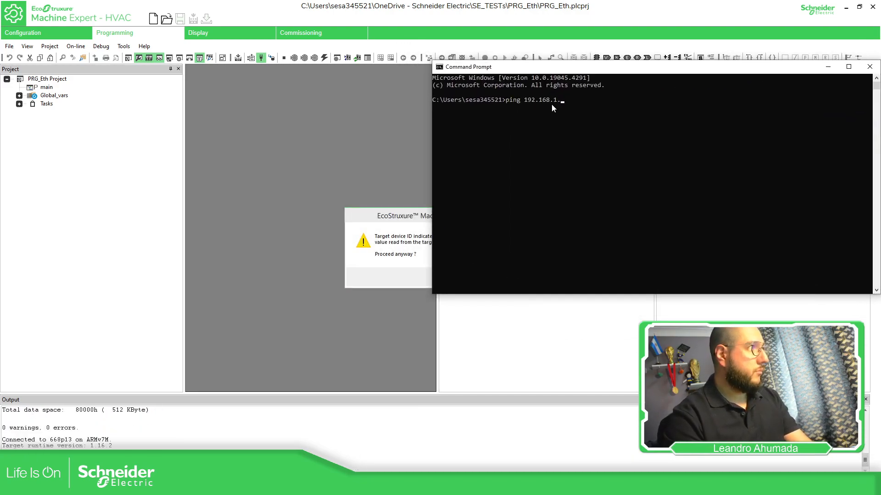
type("172 -t")
key("Return")
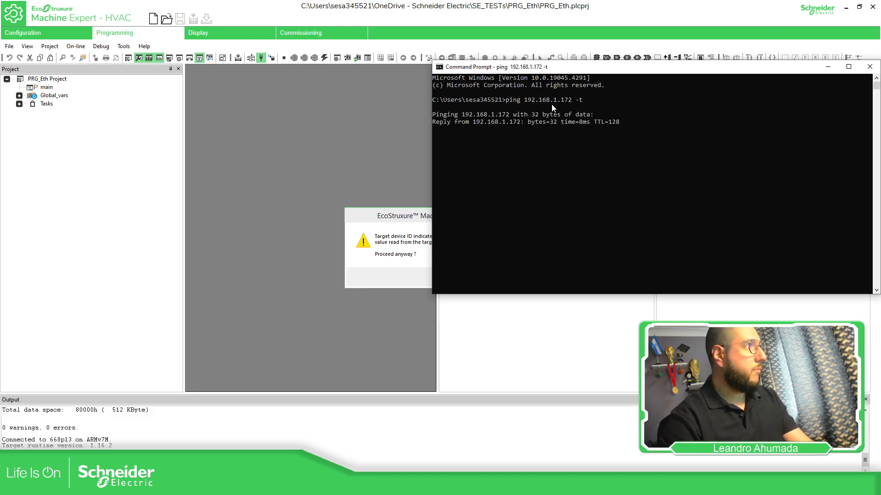
Back in EcoStruxure Machine Expert - HVAC, proceed with the download despite the different target device ID.
left_click(392, 230)
left_click(473, 277)
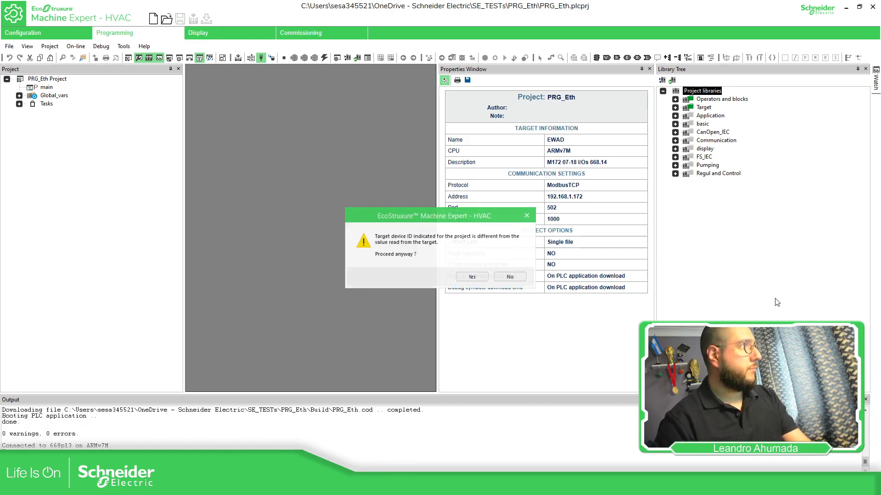
left_click(471, 277)
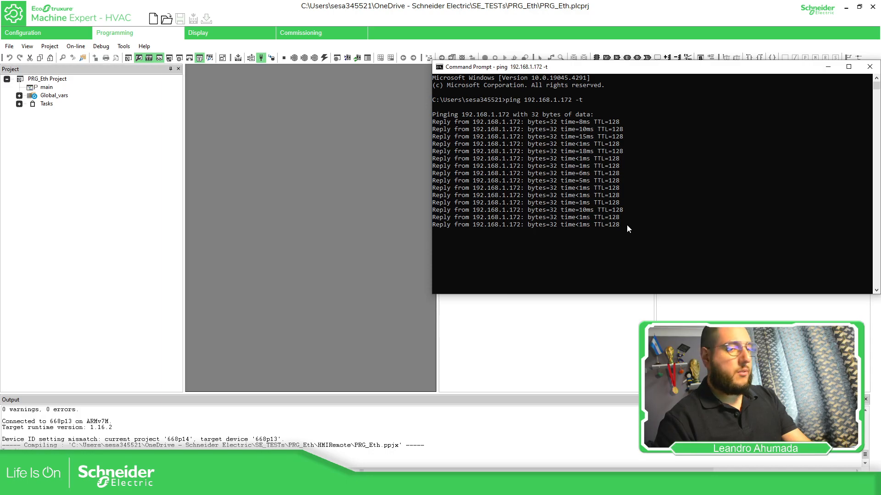
With the program window restored to a smaller size, download the default parameter values and reboot the M172 07-18 I/Os.
left_click_drag(411, 7, 301, 17)
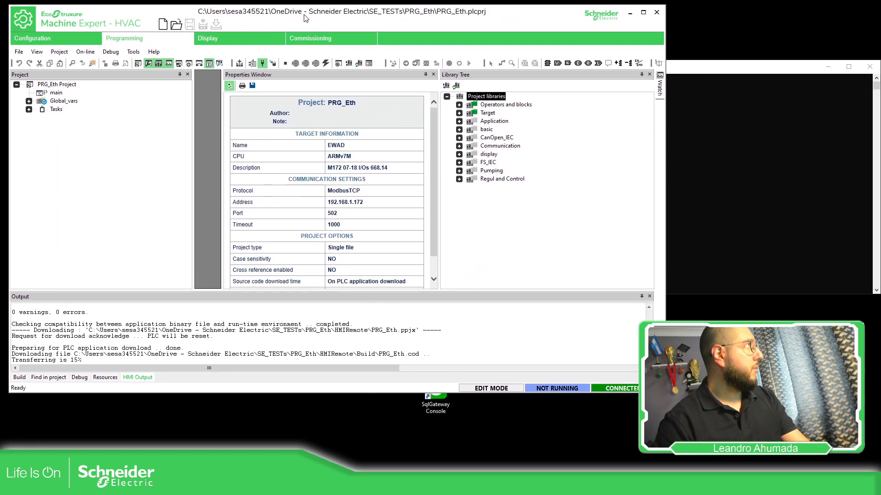
left_click_drag(665, 393, 830, 455)
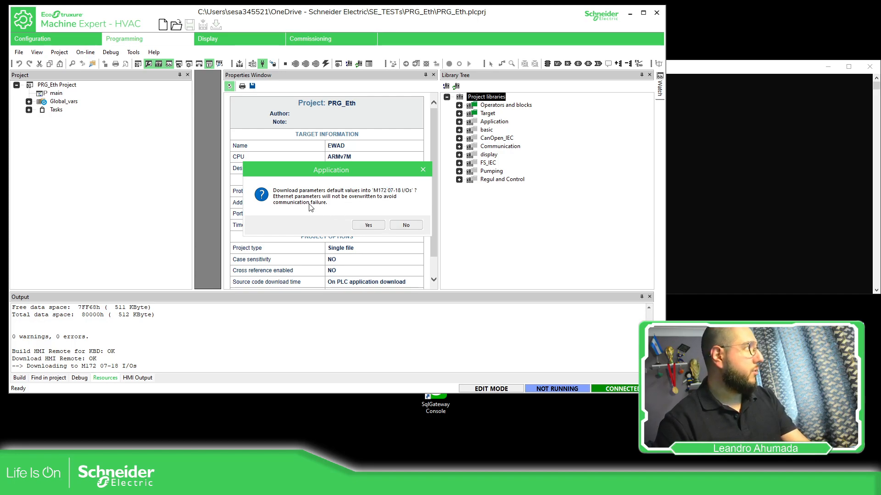
left_click(371, 228)
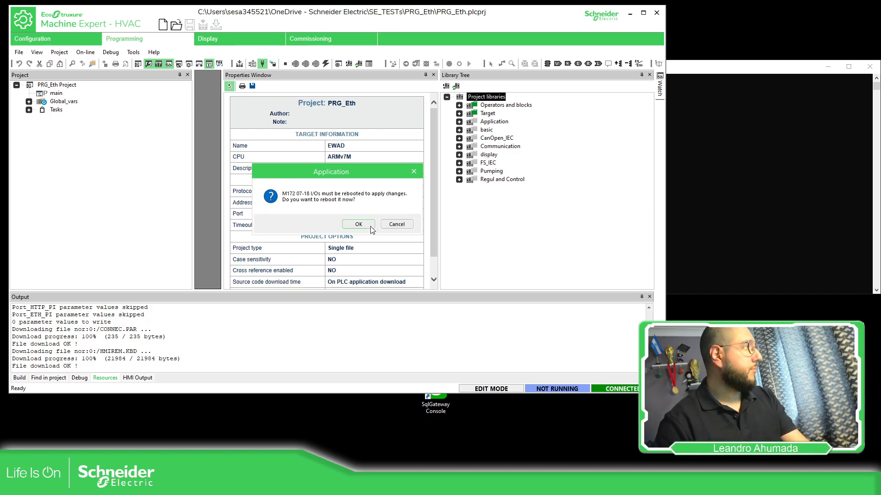
left_click(369, 225)
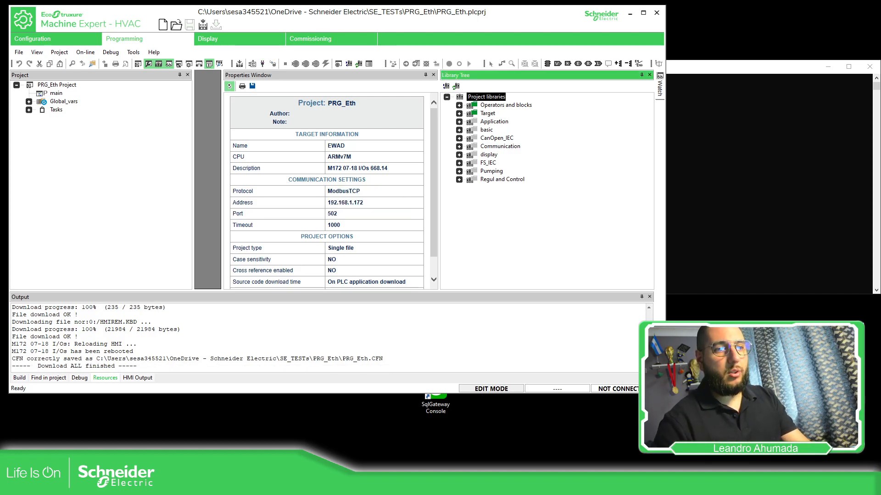
Enlarge the program window and reconnect to the rebooted controller, accepting the device mismatch.
left_click_drag(664, 393, 870, 466)
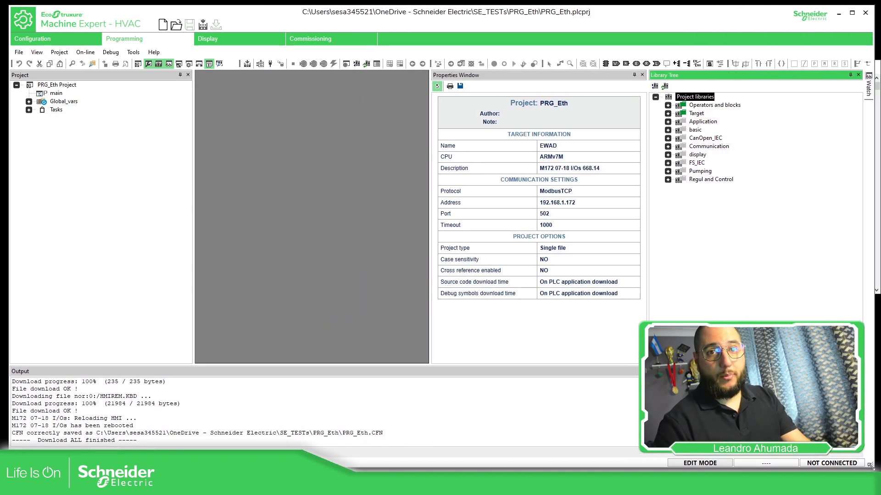
left_click(270, 64)
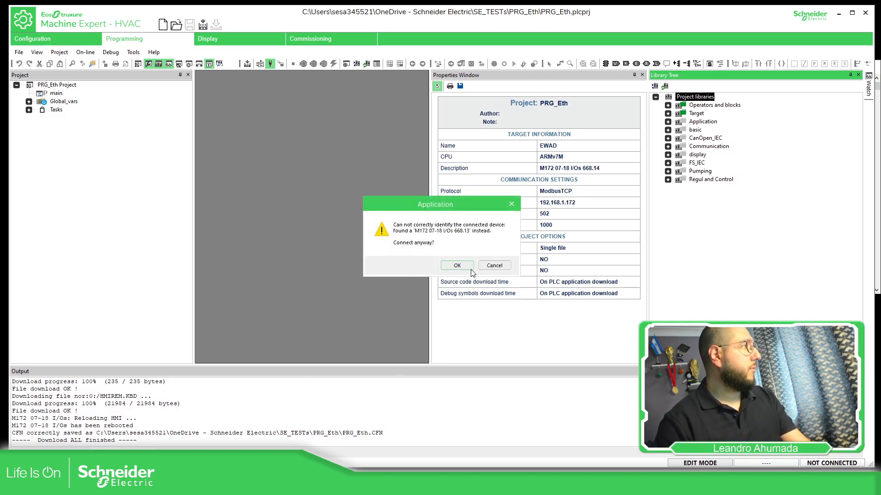
left_click(470, 267)
left_click(477, 266)
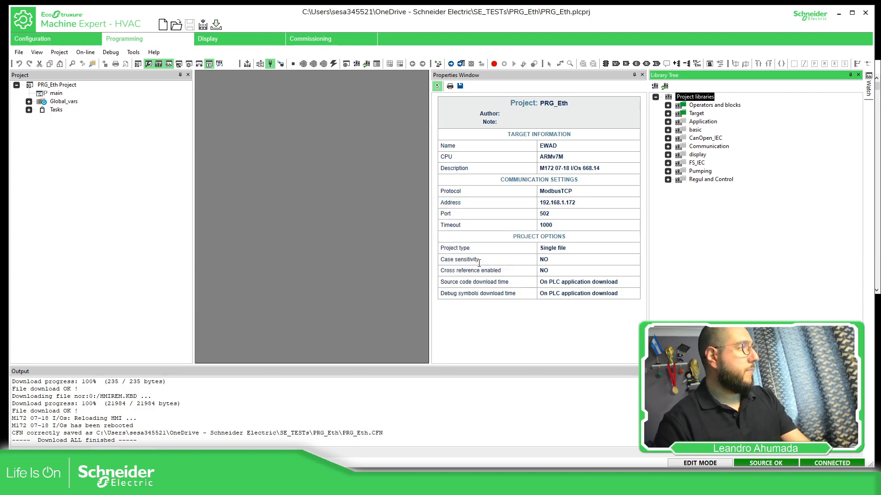